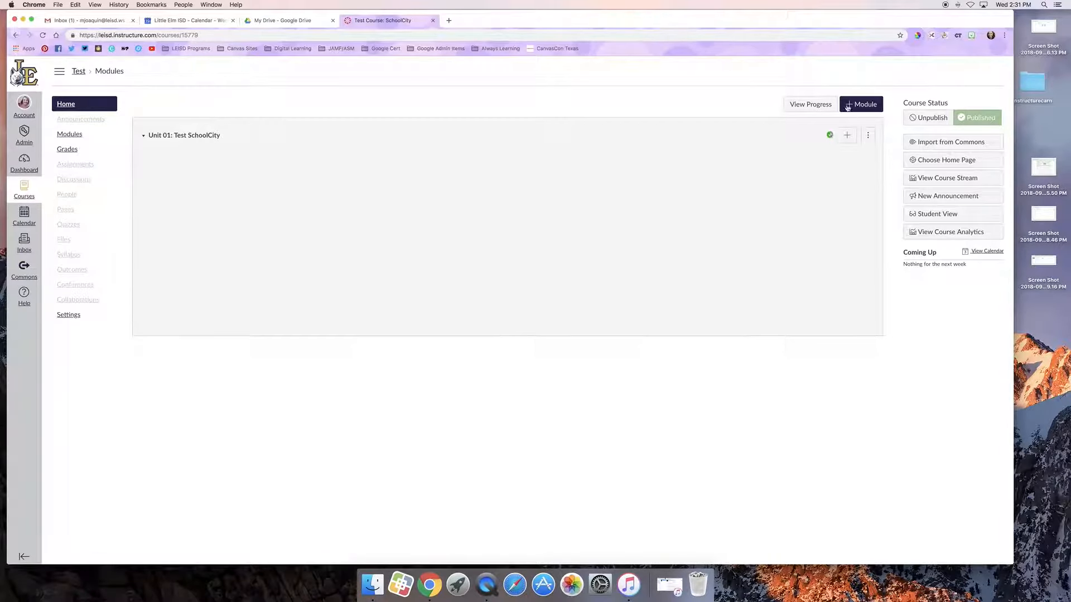
Step: Create a new assignment in the Test course, titled SchoolCity Demo Quiz, with "Instructions." as its description
left_click(830, 134)
left_click(79, 168)
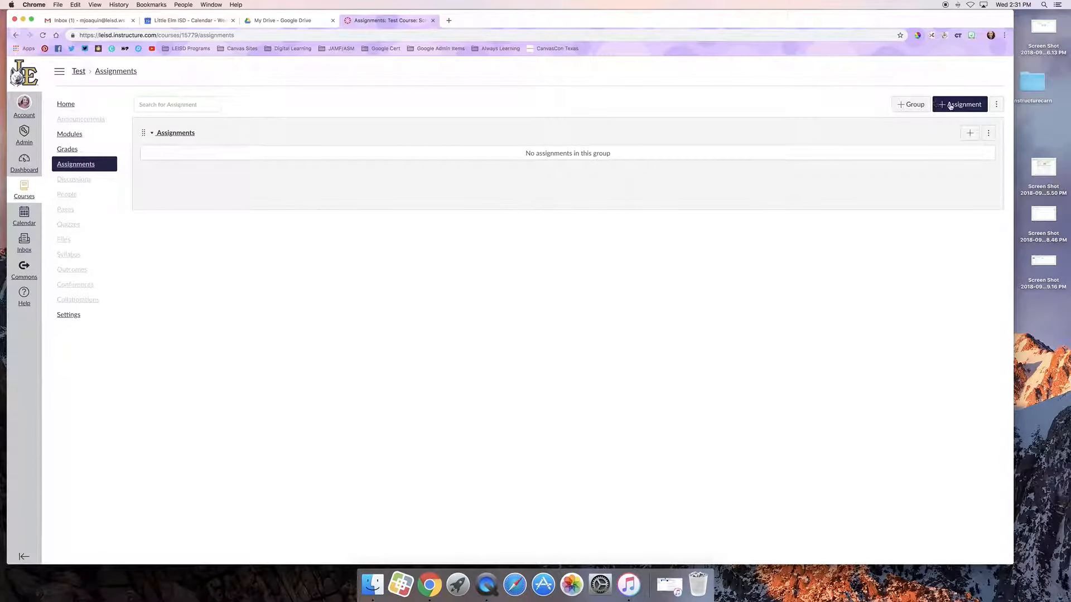
left_click(951, 106)
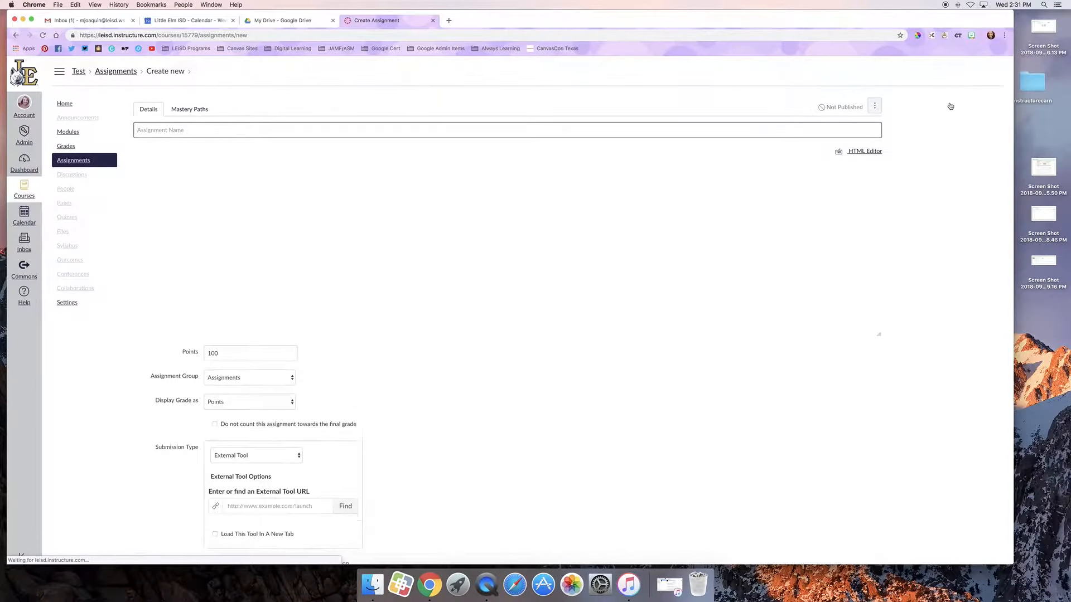
left_click(660, 134)
type("School City")
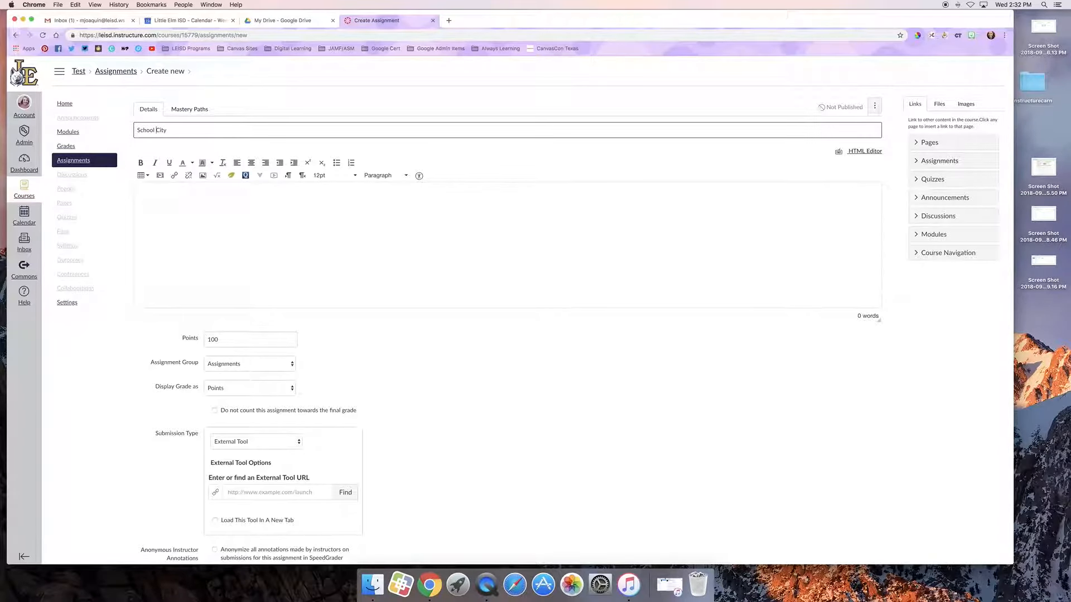
type("Demo Quiz")
left_click(454, 222)
type("Instructions.")
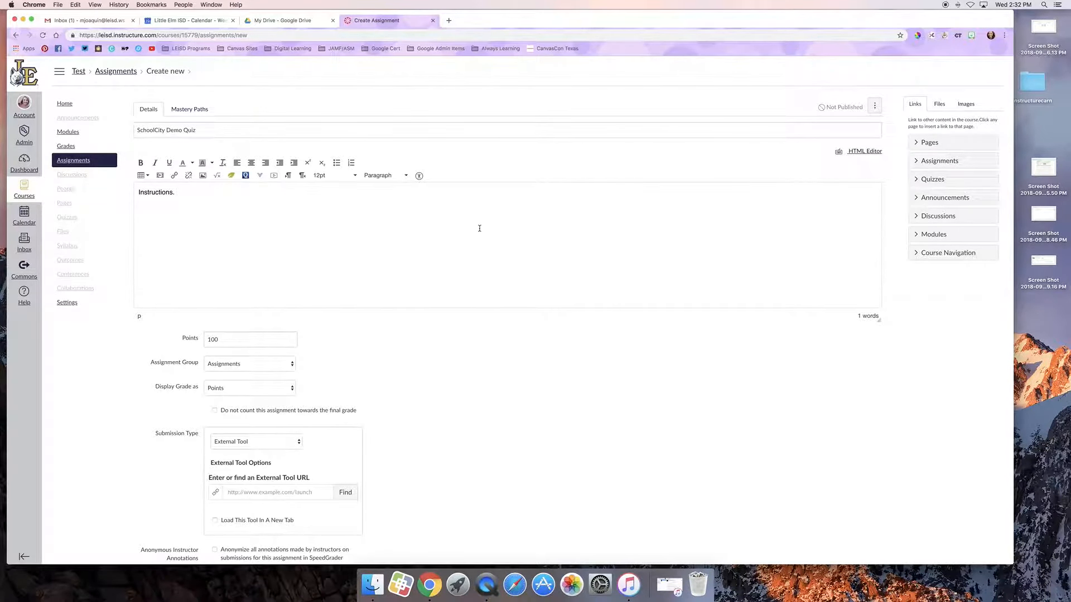
Step: Set the assignment to 100 points and display its grade as Percentage
scroll(485, 282, "down", 3)
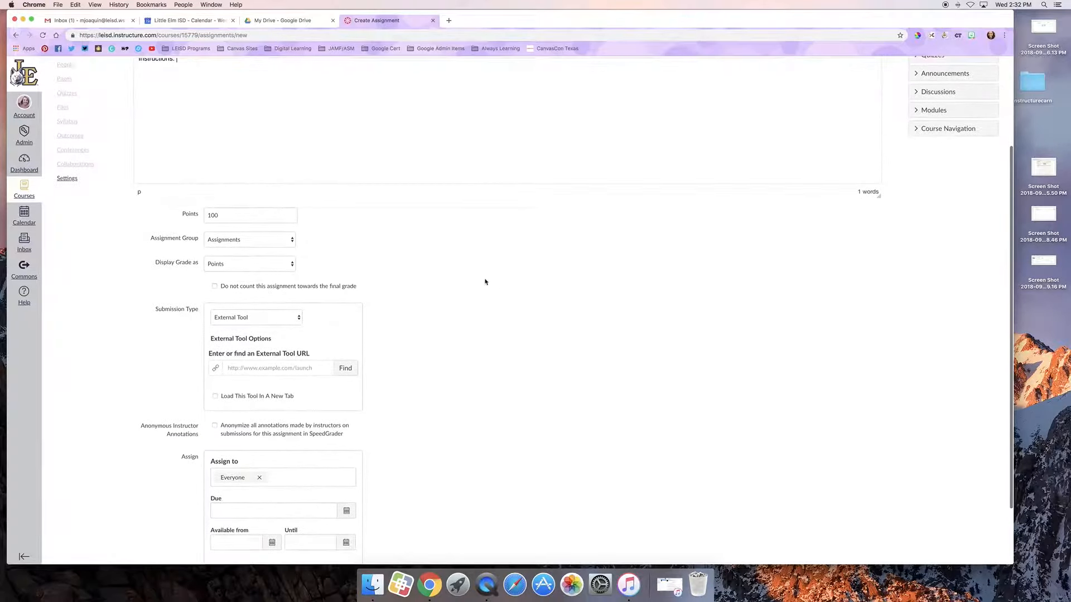
double_click(296, 216)
type("1")
left_click(311, 238)
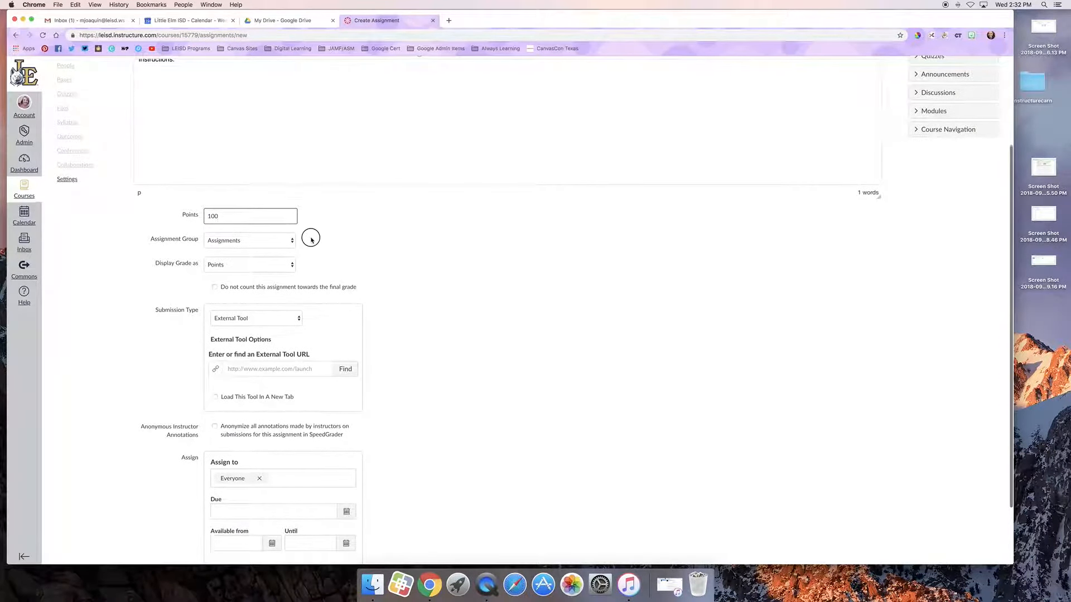
left_click(248, 263)
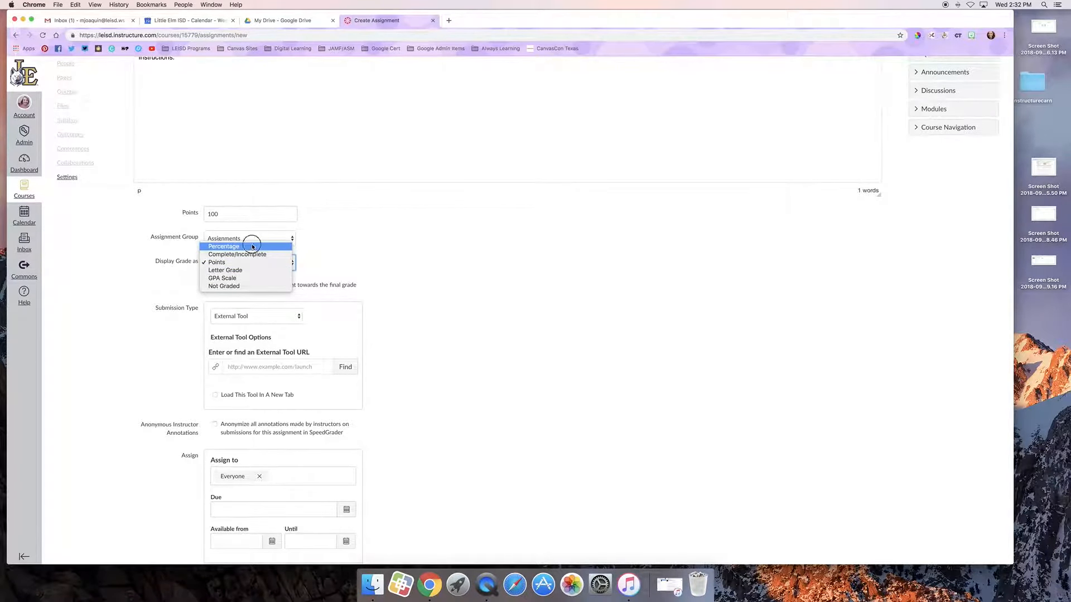
left_click(252, 246)
Step: Switch the assignment's submission type to Online and return it to External Tool
scroll(391, 276, "down", 3)
left_click(257, 237)
left_click(256, 222)
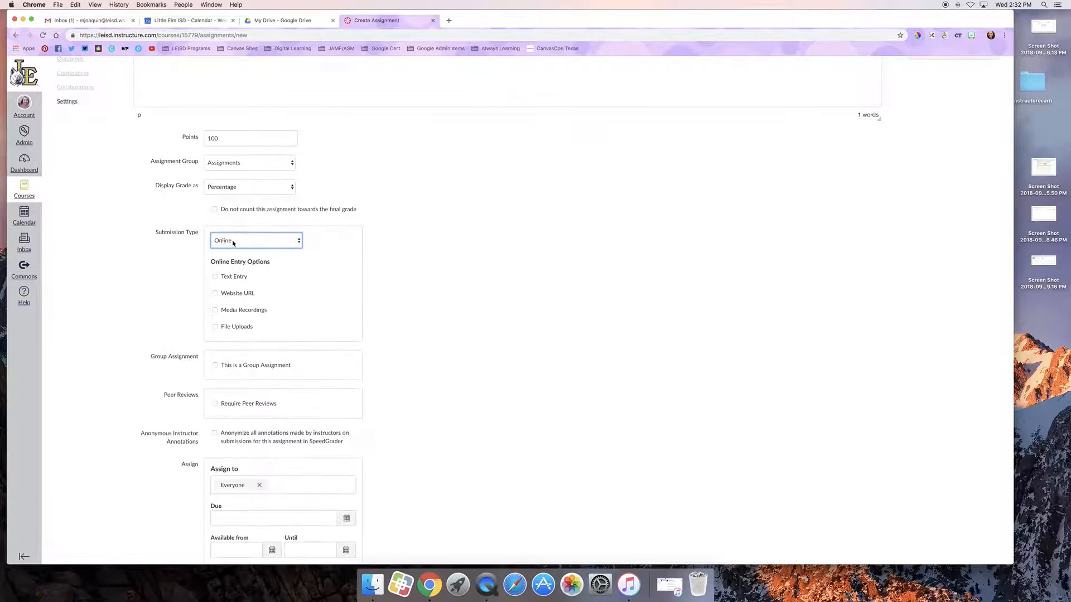
left_click(236, 242)
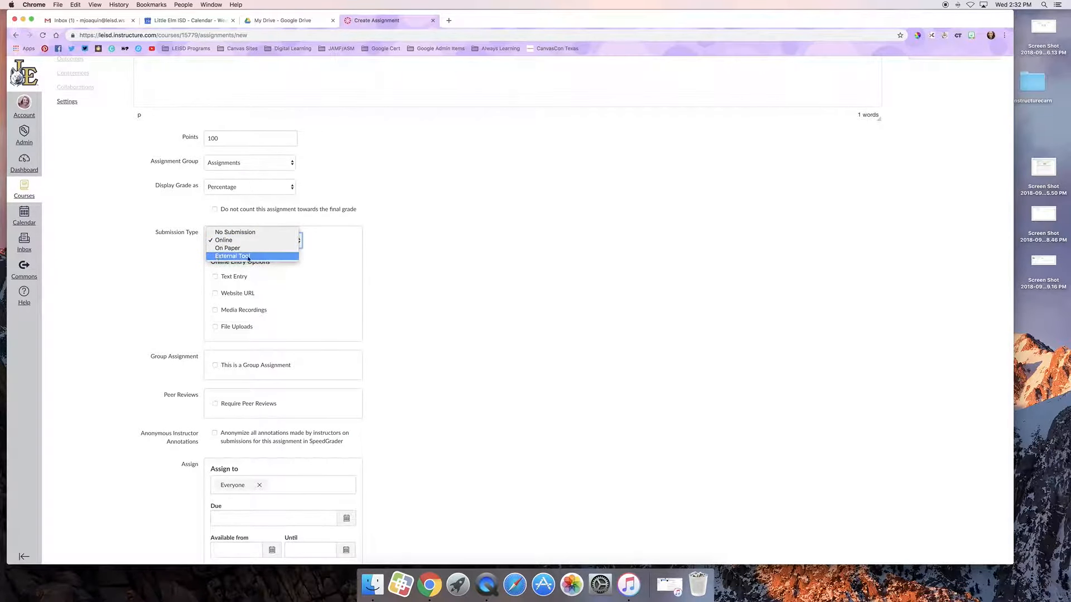
left_click(237, 256)
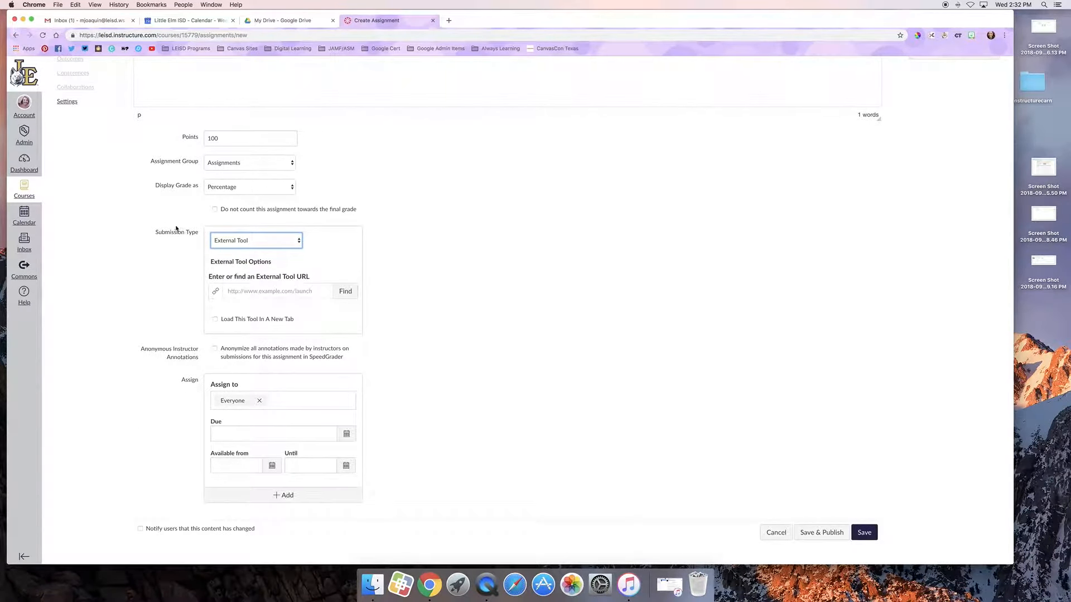
left_click(252, 241)
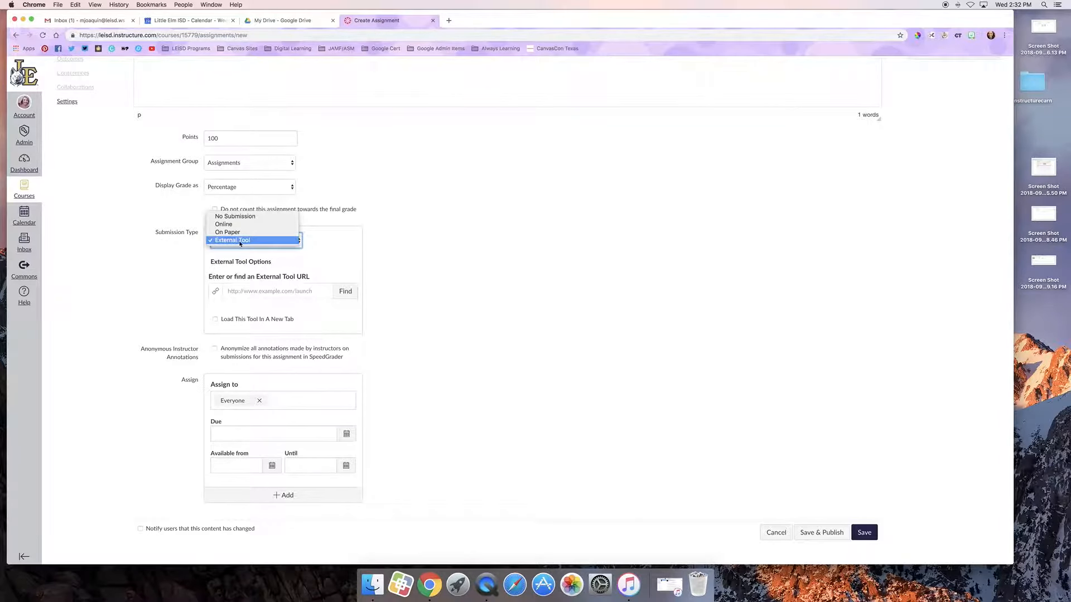
left_click(241, 244)
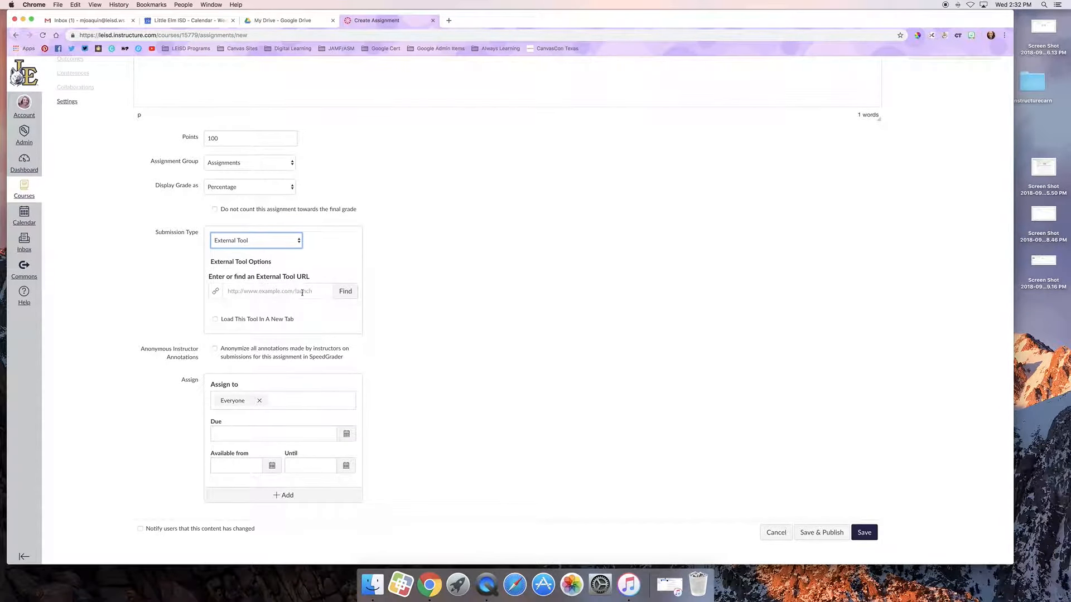
Step: Find SchoolCity among the available external tools and select it for the assignment's submission
left_click(346, 291)
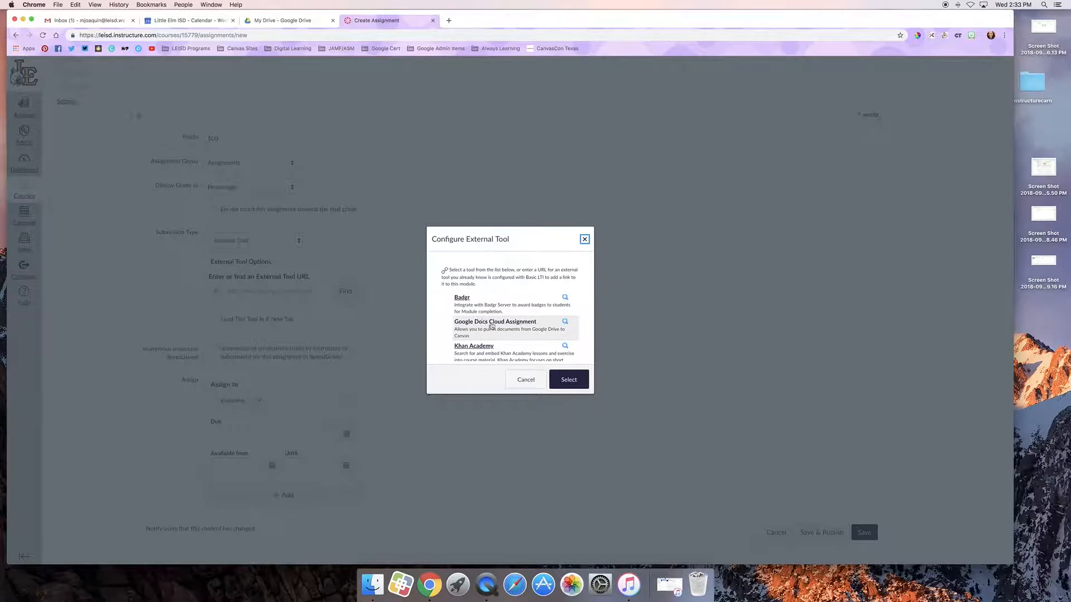
scroll(492, 326, "down", 10)
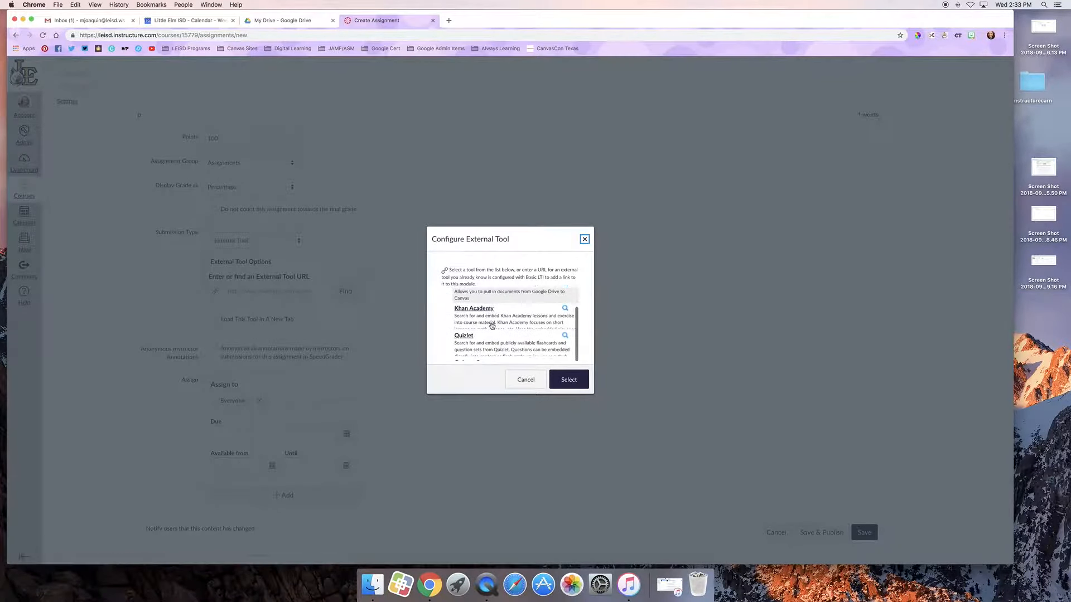
scroll(492, 326, "down", 2)
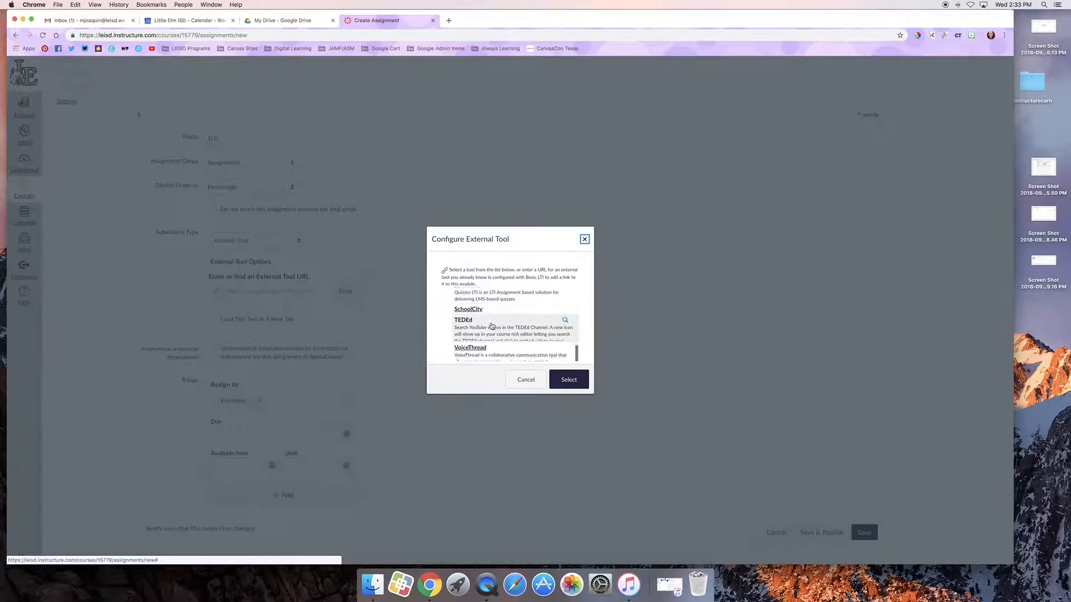
scroll(465, 311, "down", 1)
left_click(465, 308)
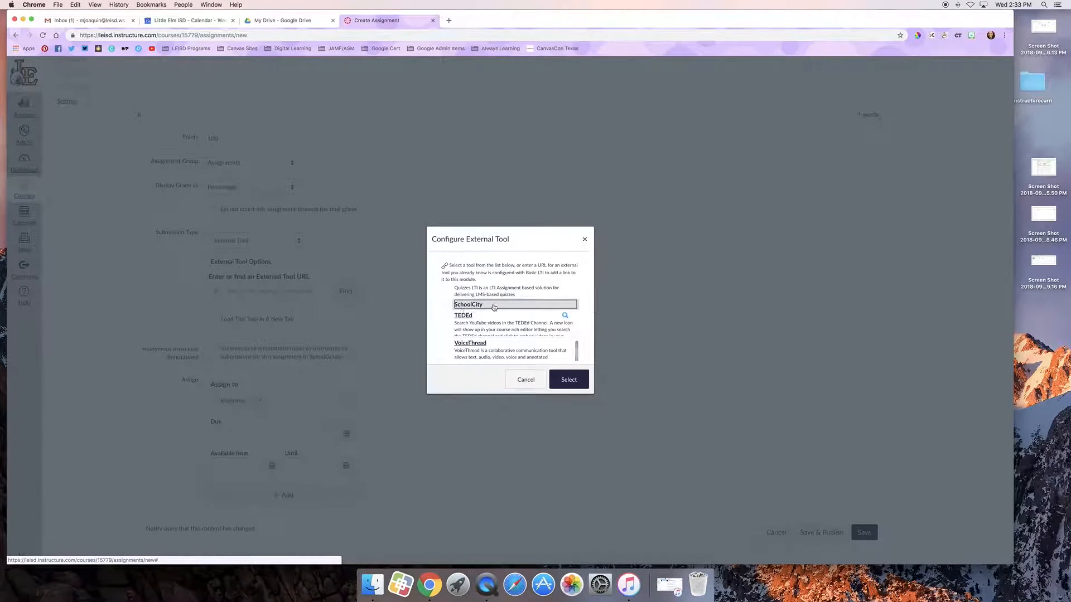
left_click(579, 382)
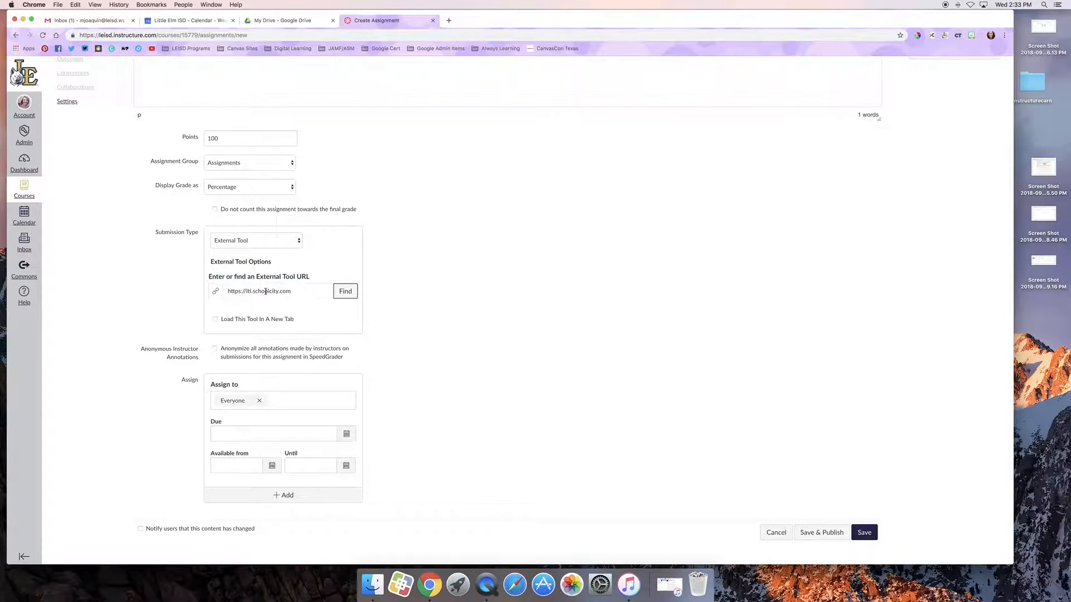
Step: Set the assignment's due date to Sep 19, 2018 at 11:59pm
scroll(424, 314, "down", 1)
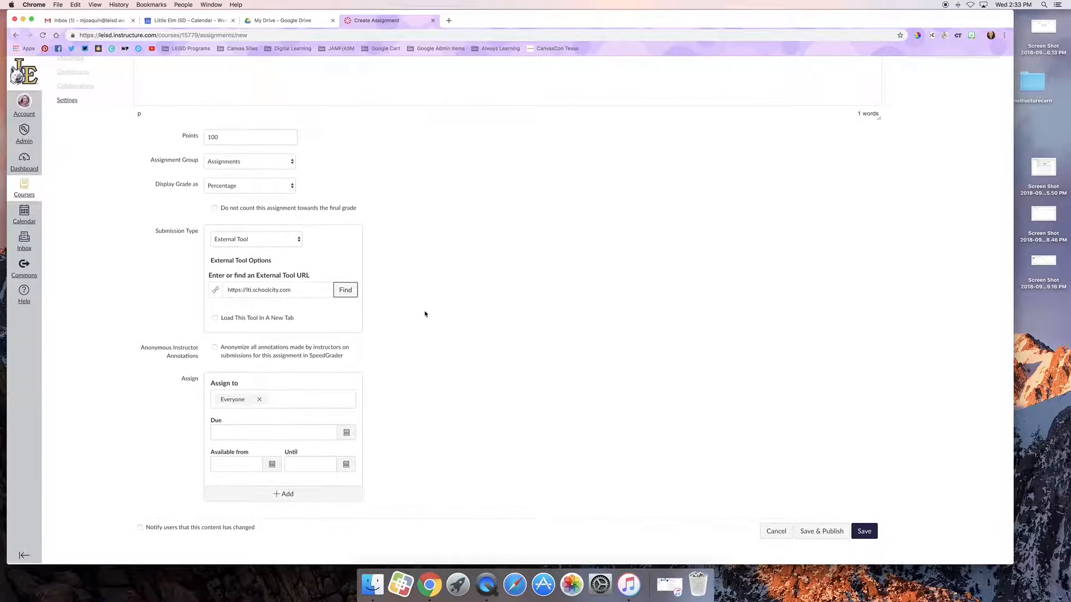
left_click(347, 433)
left_click(262, 514)
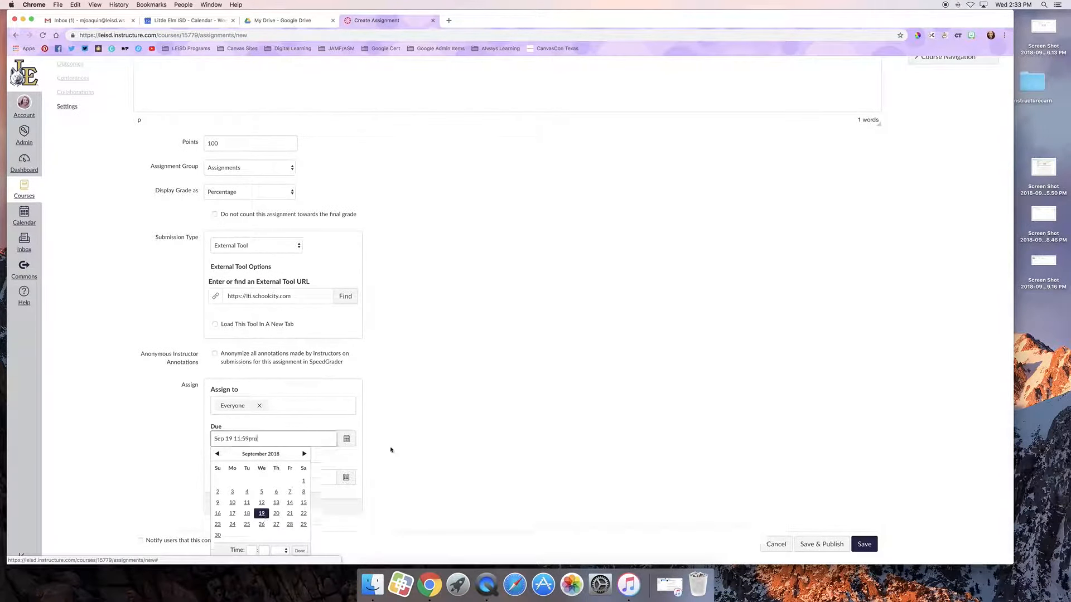
left_click(421, 444)
Step: Make the assignment available from Sep 19 12am until Sep 19 11:59pm and save it unpublished
left_click(272, 478)
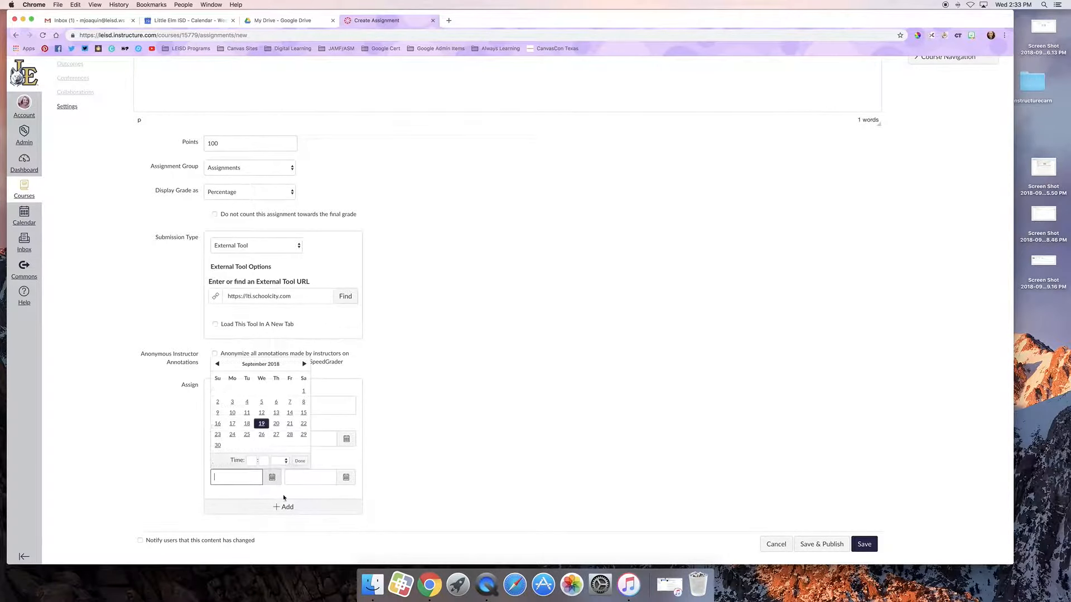
left_click(262, 424)
left_click(346, 483)
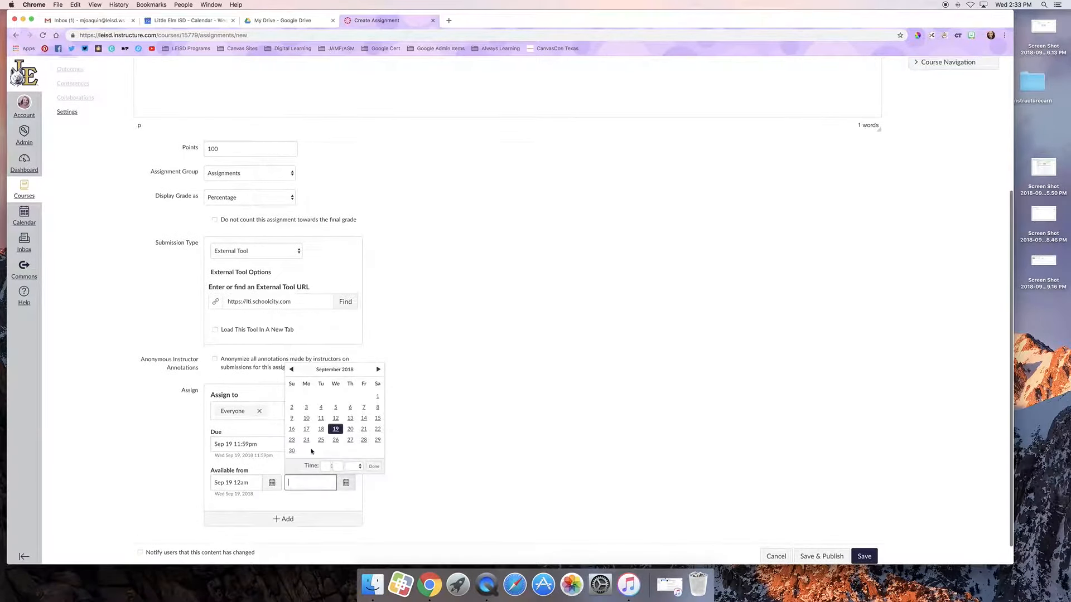
left_click(336, 429)
left_click(449, 474)
scroll(454, 479, "down", 2)
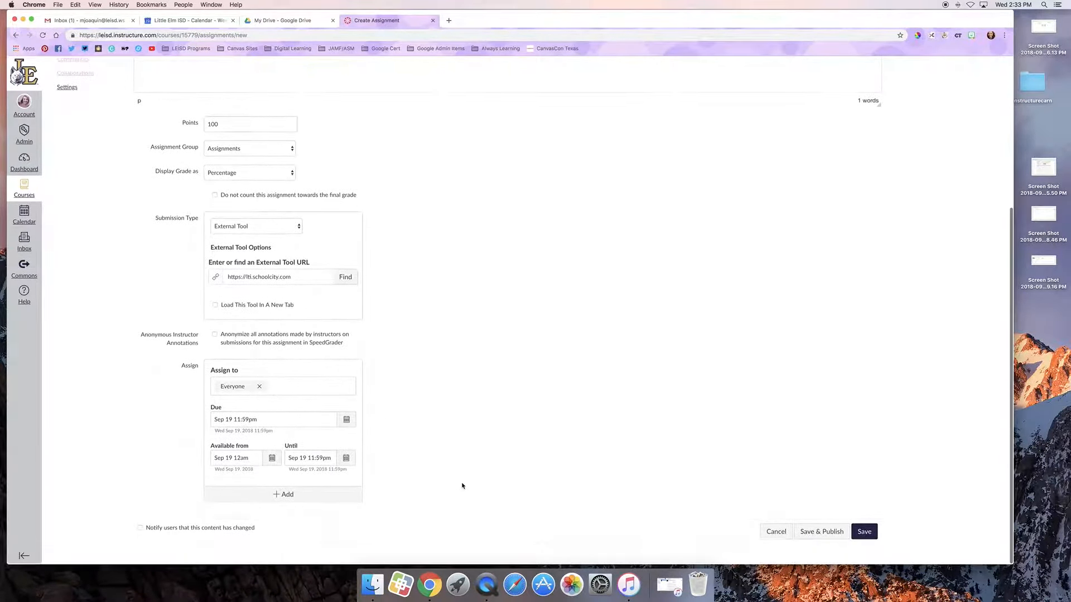
left_click(861, 532)
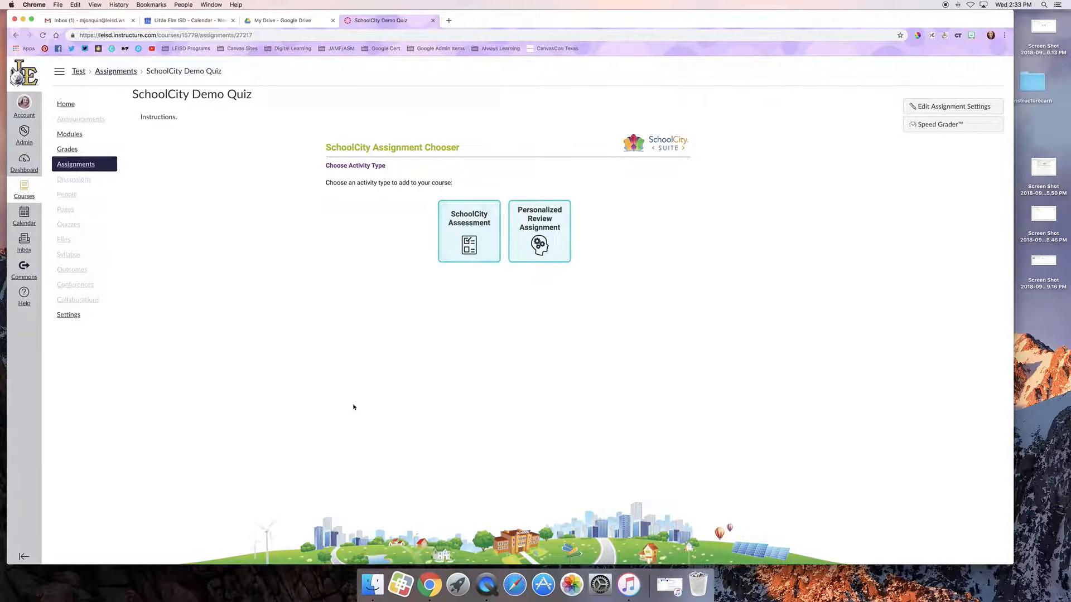
Step: Pick SchoolCity Assessment as the activity type and opt to use an existing assessment
scroll(383, 418, "down", 1)
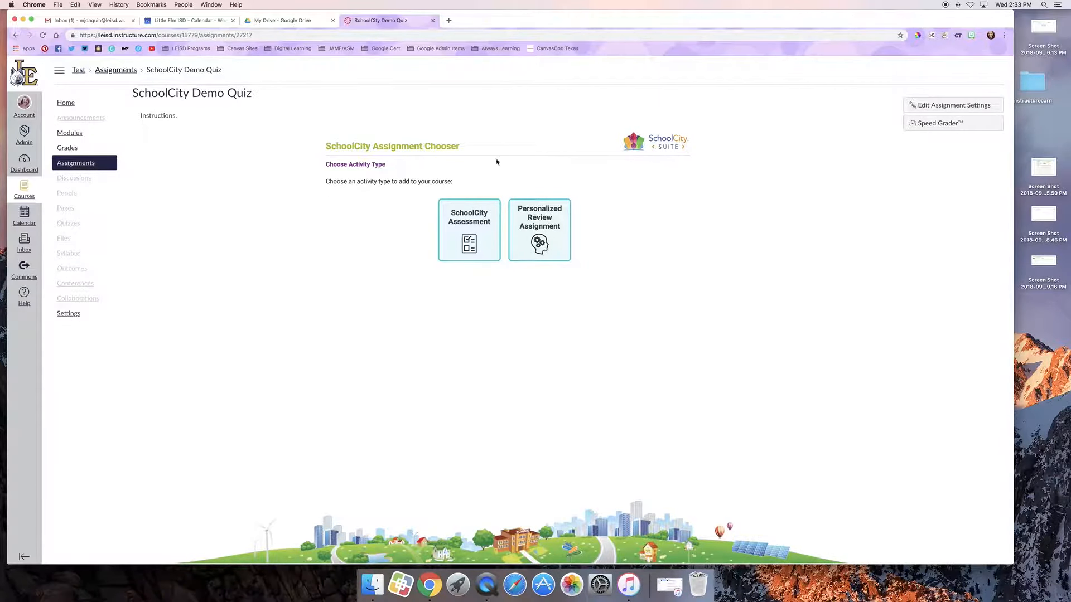
scroll(588, 232, "down", 1)
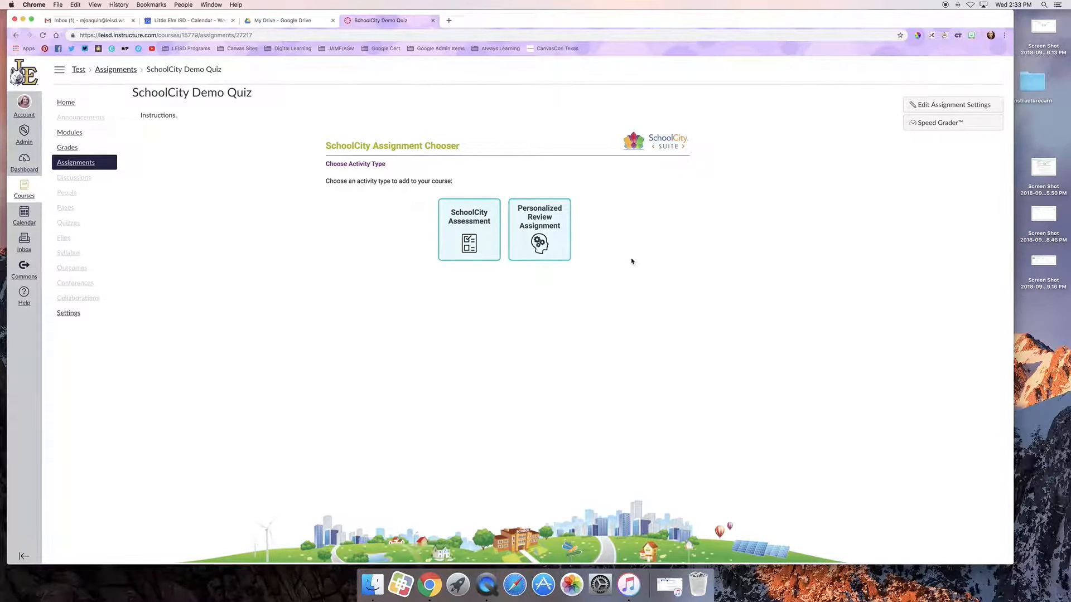
scroll(632, 261, "up", 1)
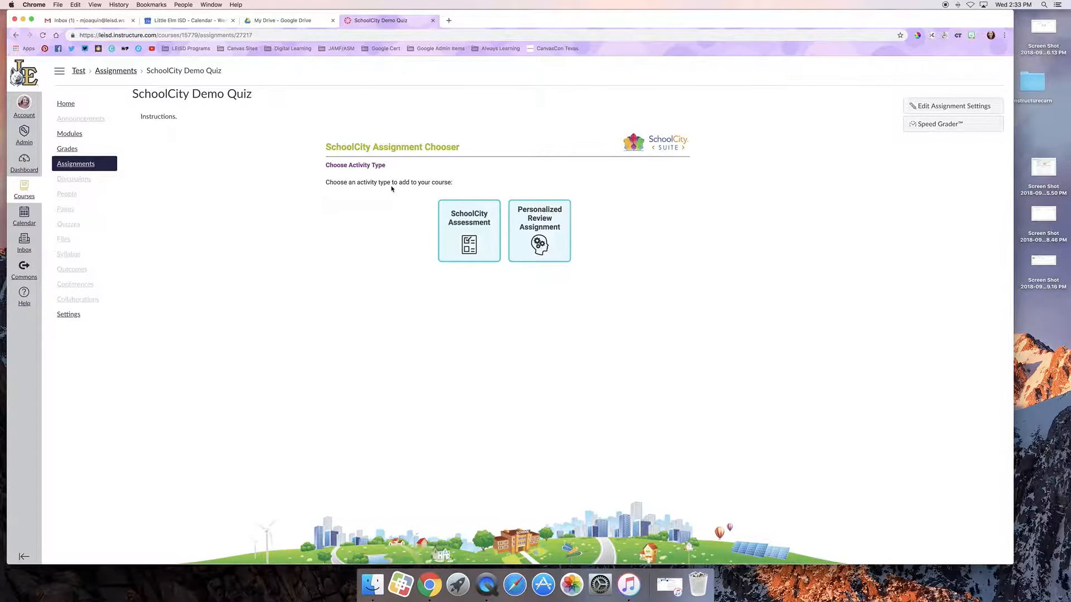
scroll(391, 189, "down", 1)
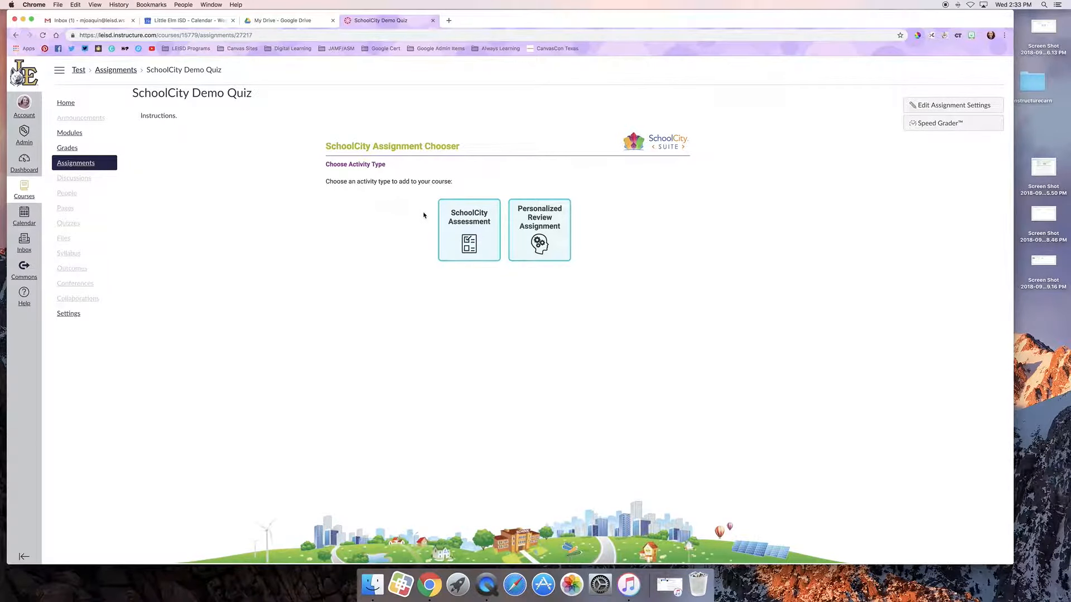
left_click(473, 227)
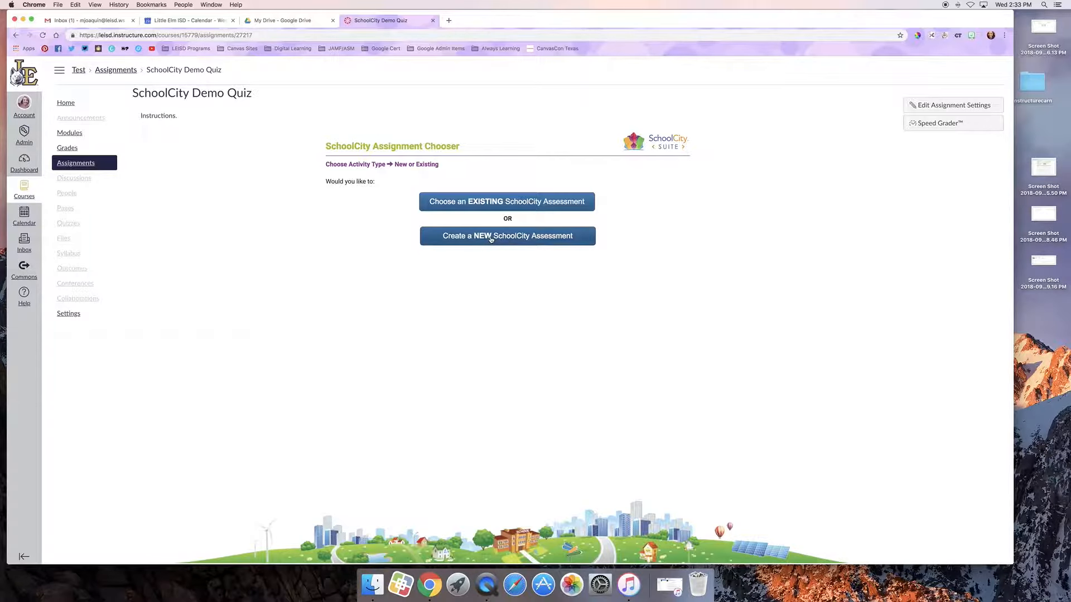
left_click(474, 201)
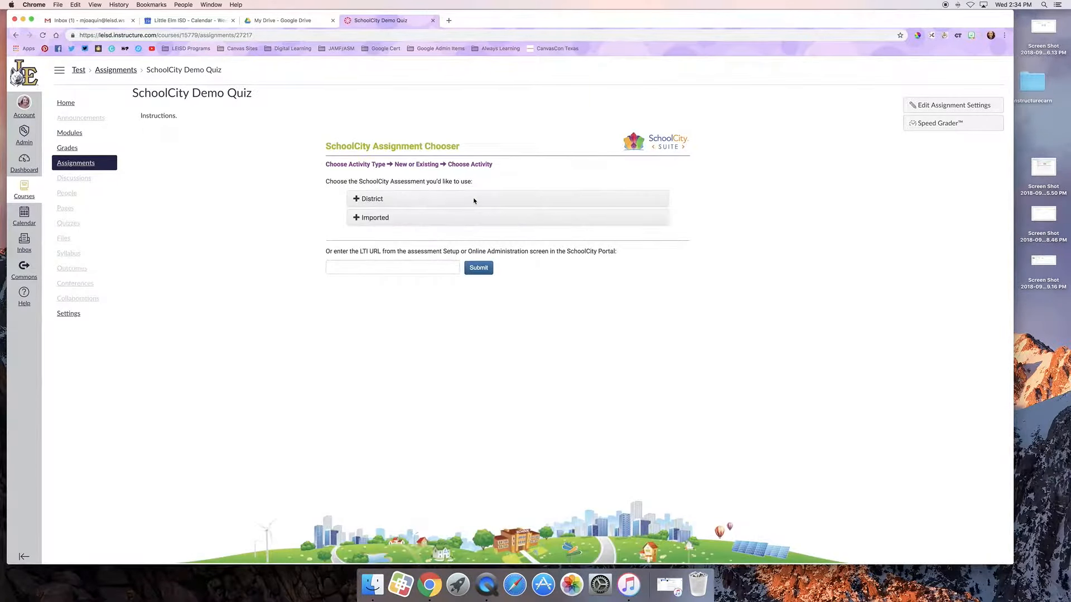
Step: Search the district assessments for "School" and choose SchoolCity Test Assignment 01
left_click(375, 200)
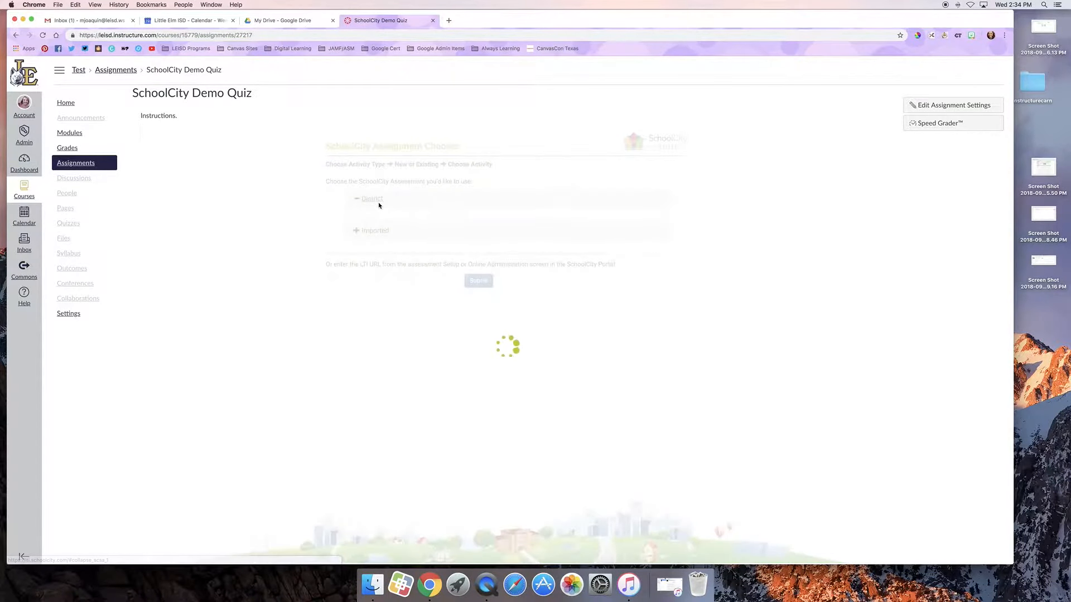
left_click(381, 220)
type("School")
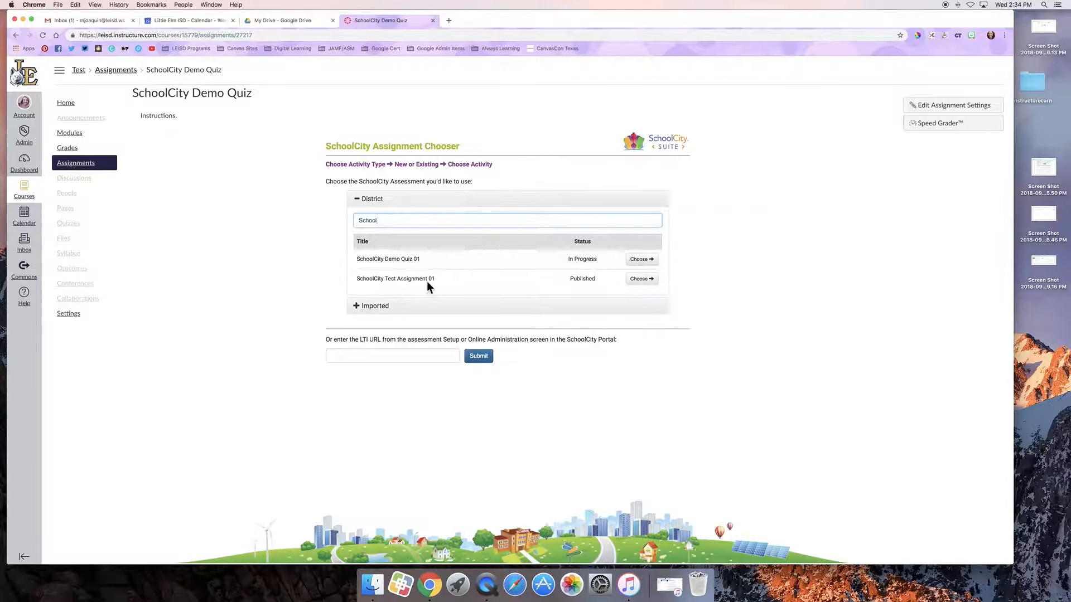
left_click(641, 278)
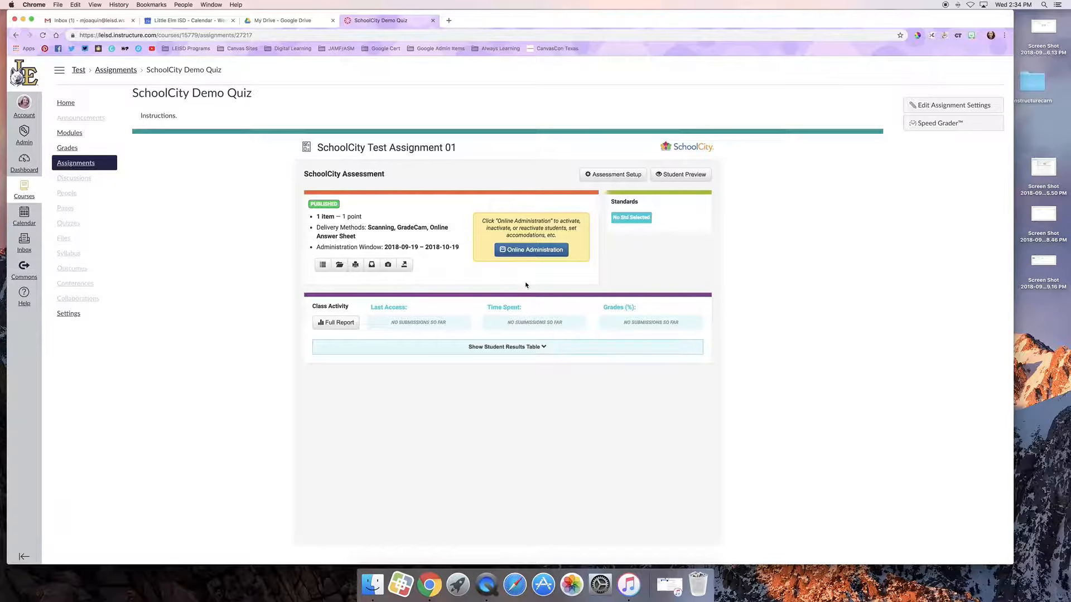
Step: Open the assessment's Online Administration and load the student list for Lakeside Middle School and the chosen teacher
left_click(528, 250)
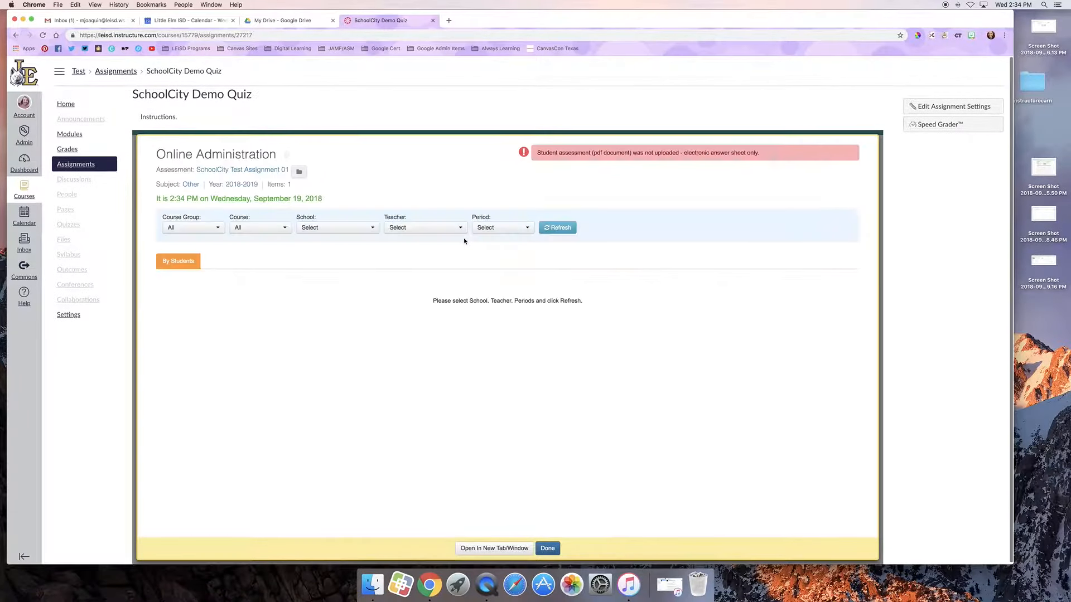
left_click(308, 228)
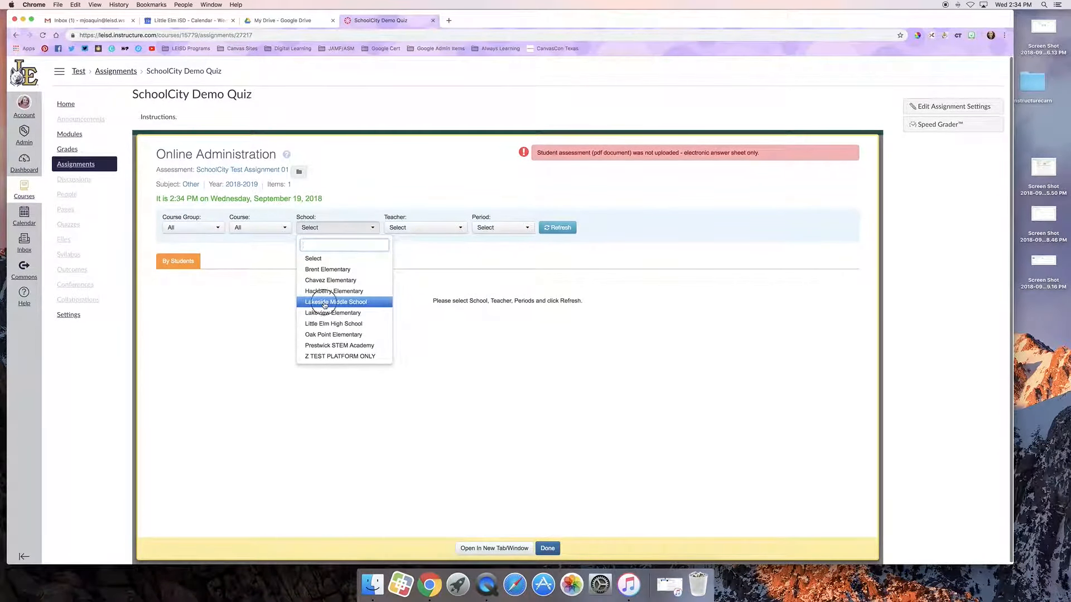
left_click(323, 302)
left_click(415, 229)
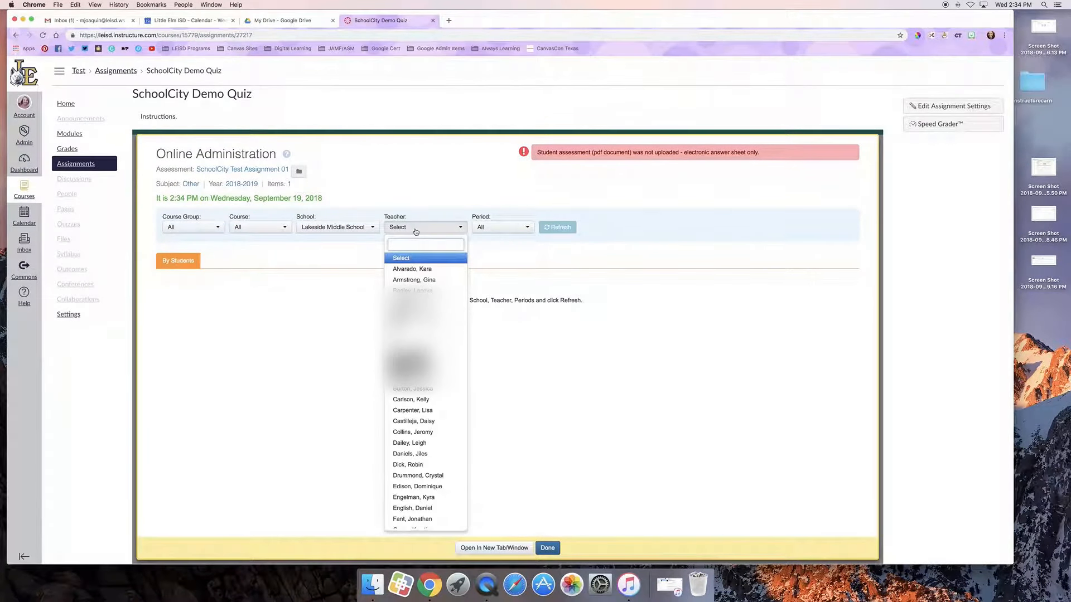
type("val")
left_click(414, 261)
left_click(557, 228)
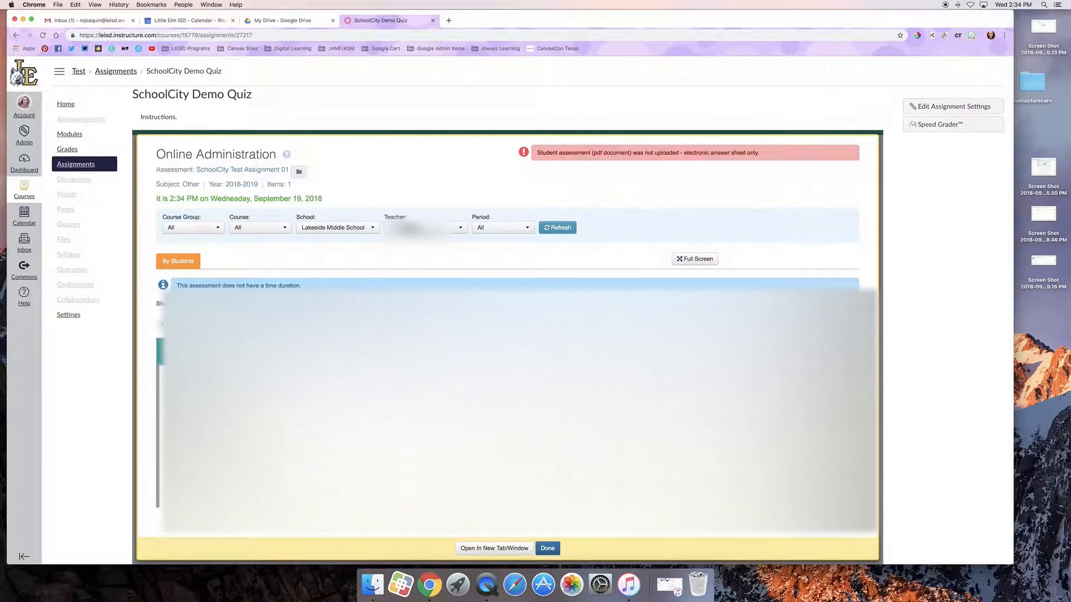
Step: Apply the action above the student list for the assessment, confirm it and finish the online administration
left_click(169, 324)
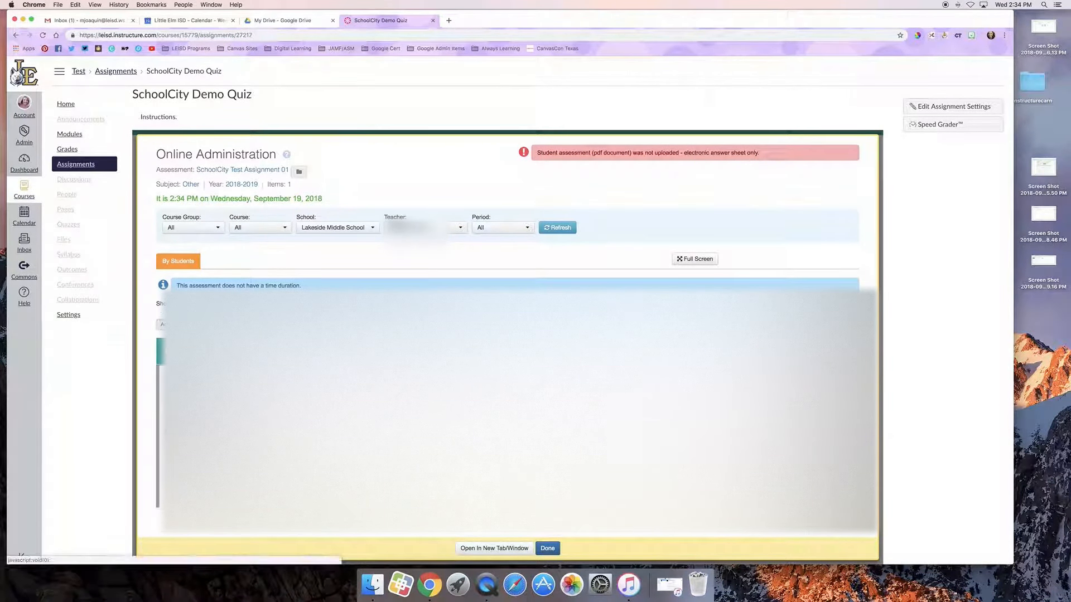
left_click(612, 193)
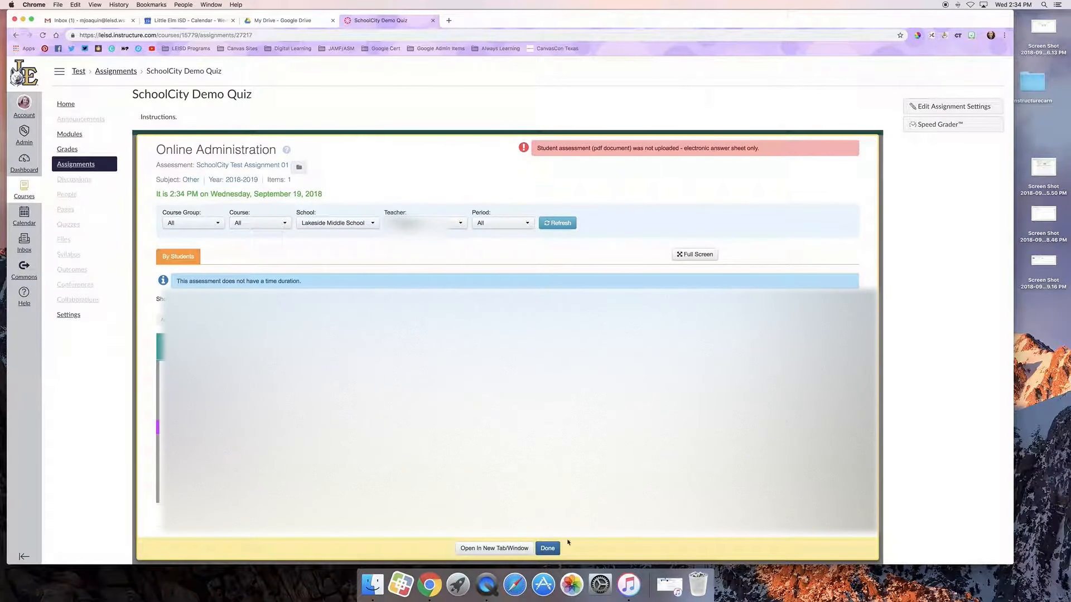
left_click(547, 549)
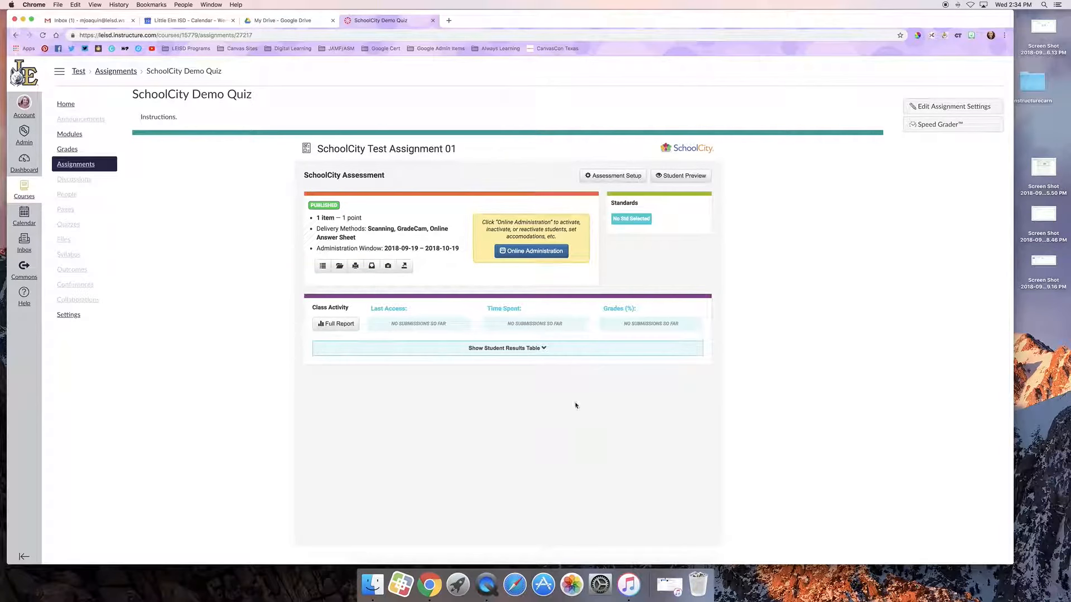
scroll(510, 261, "down", 1)
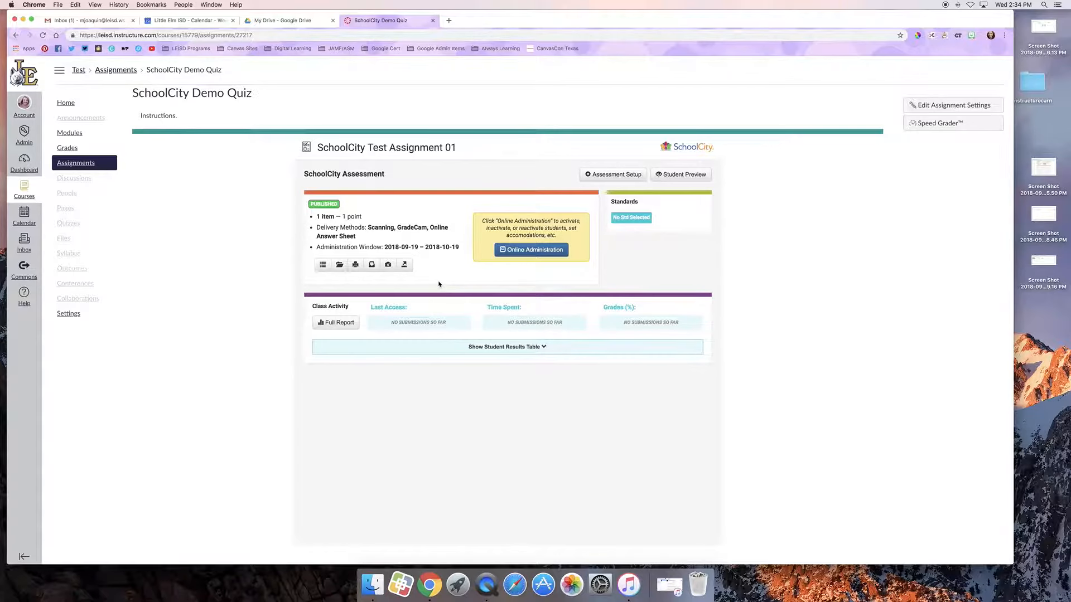
Step: Add the existing SchoolCity Demo Quiz assignment to the Unit 01: Test SchoolCity module on the course home page and publish it
left_click(67, 104)
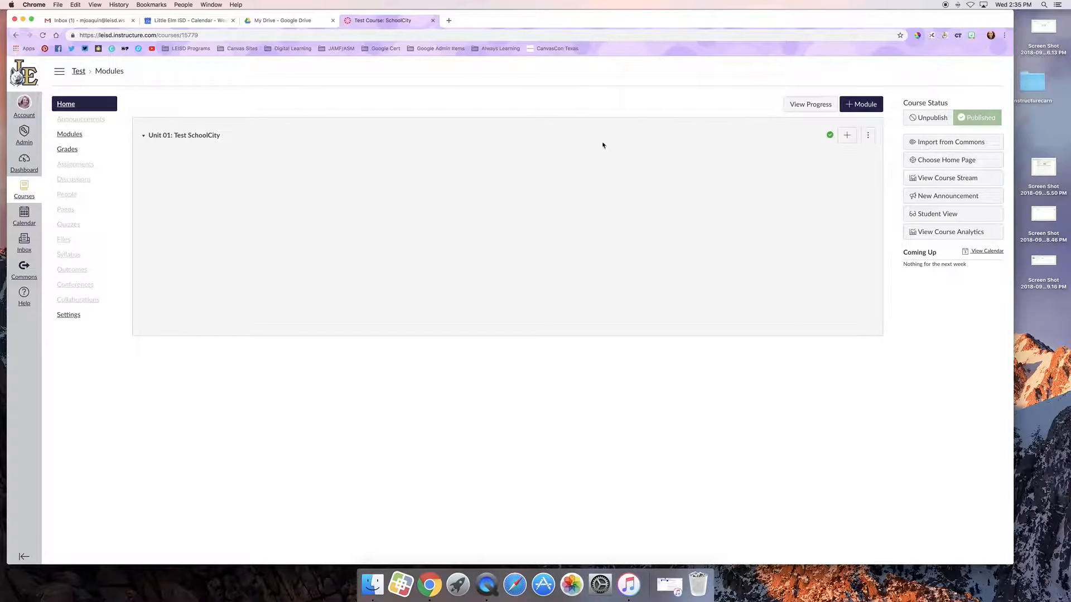
left_click(846, 135)
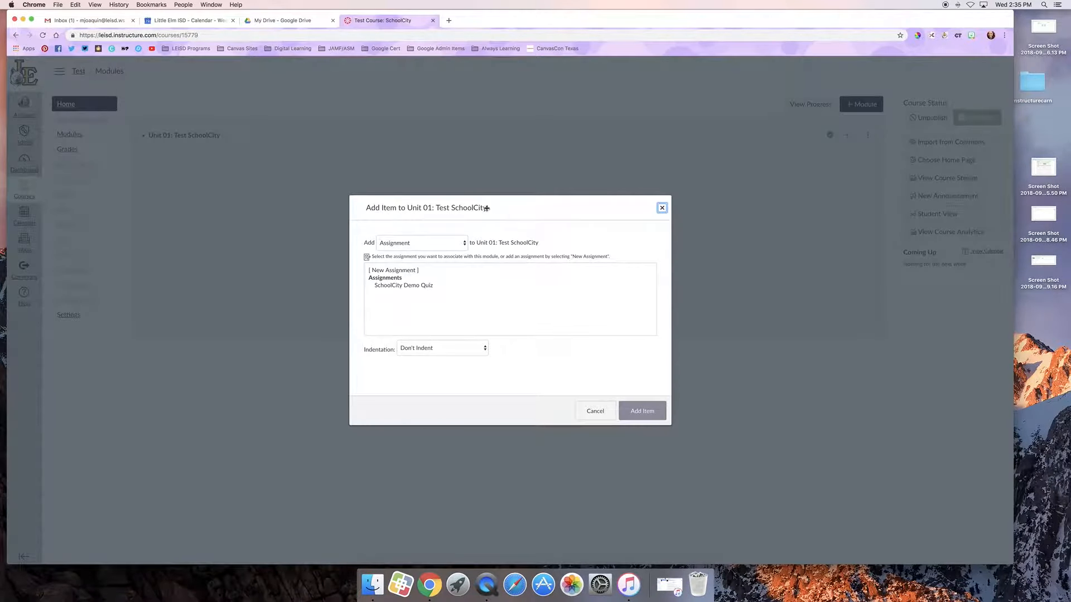
left_click(395, 286)
left_click(639, 413)
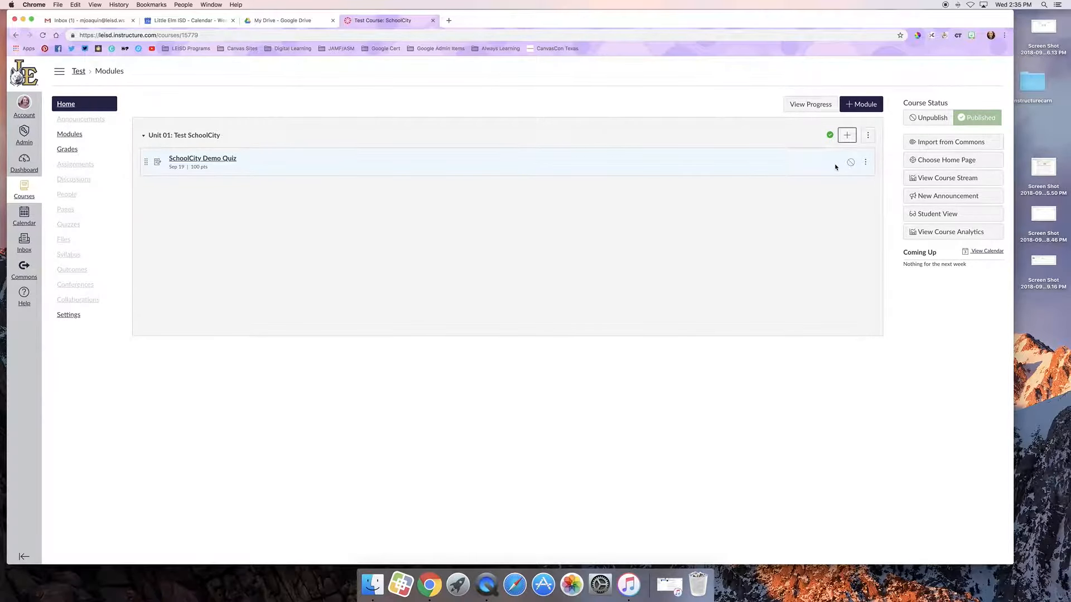
left_click(853, 164)
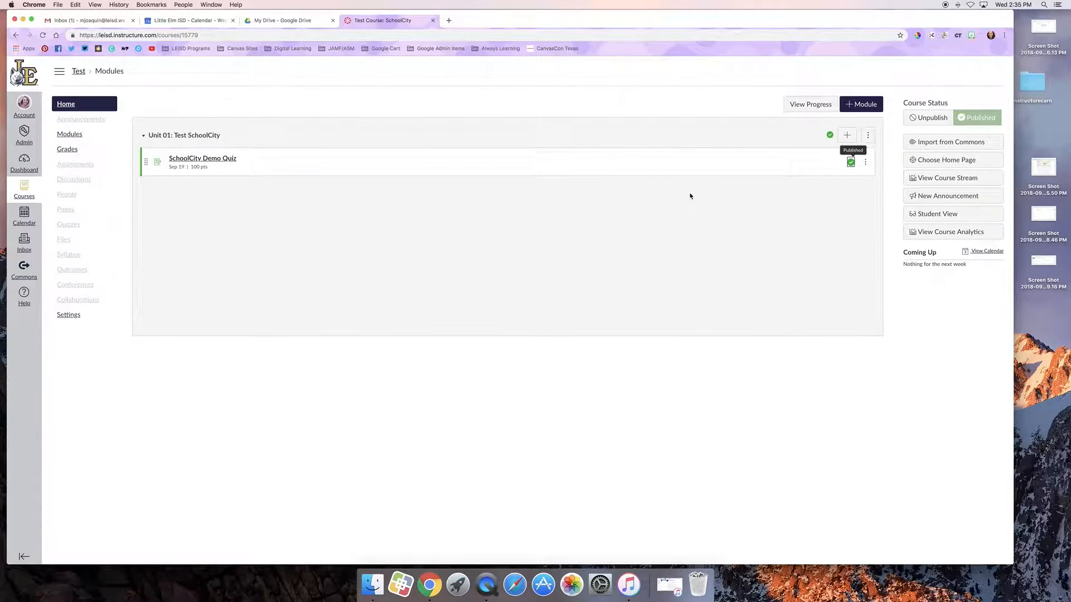
Step: Add a new assignment named "SchoolCity Demo Quiz 01" to the Unit 01: Test SchoolCity module
left_click(845, 136)
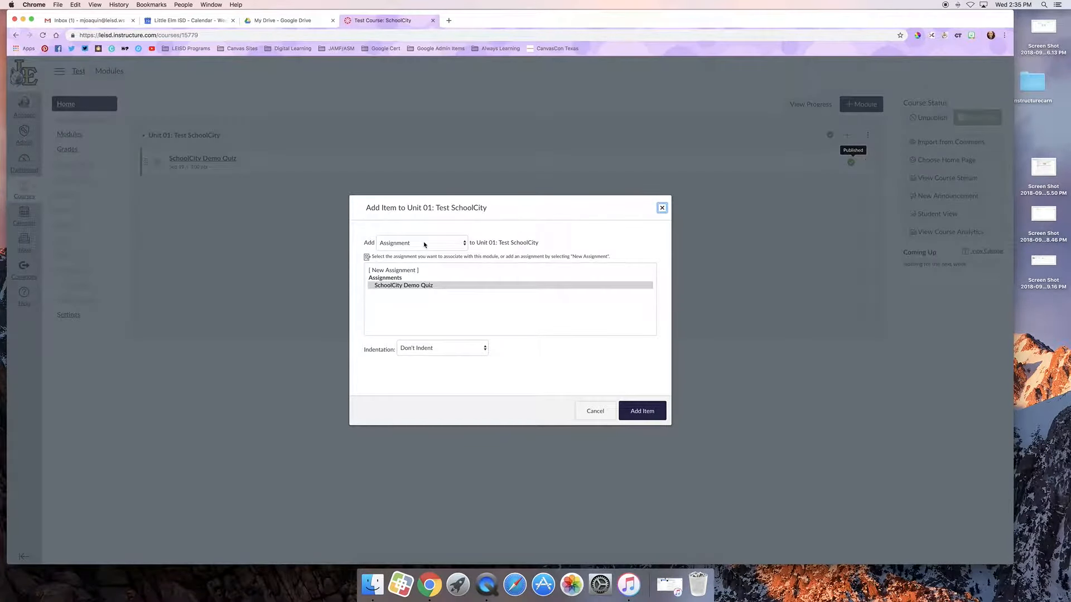
left_click(424, 244)
left_click(424, 243)
left_click(397, 272)
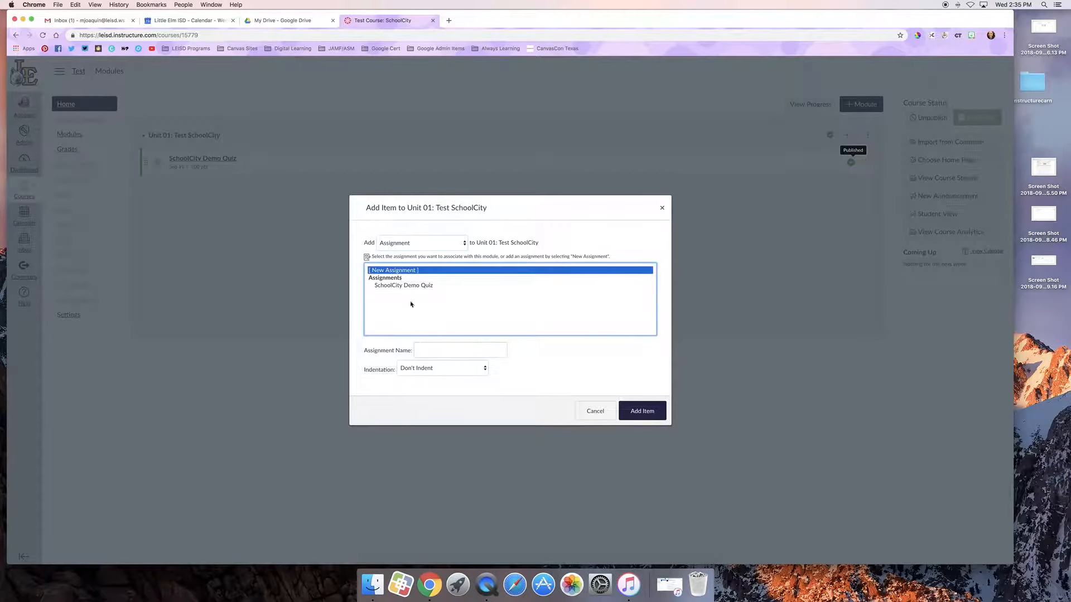
left_click(434, 354)
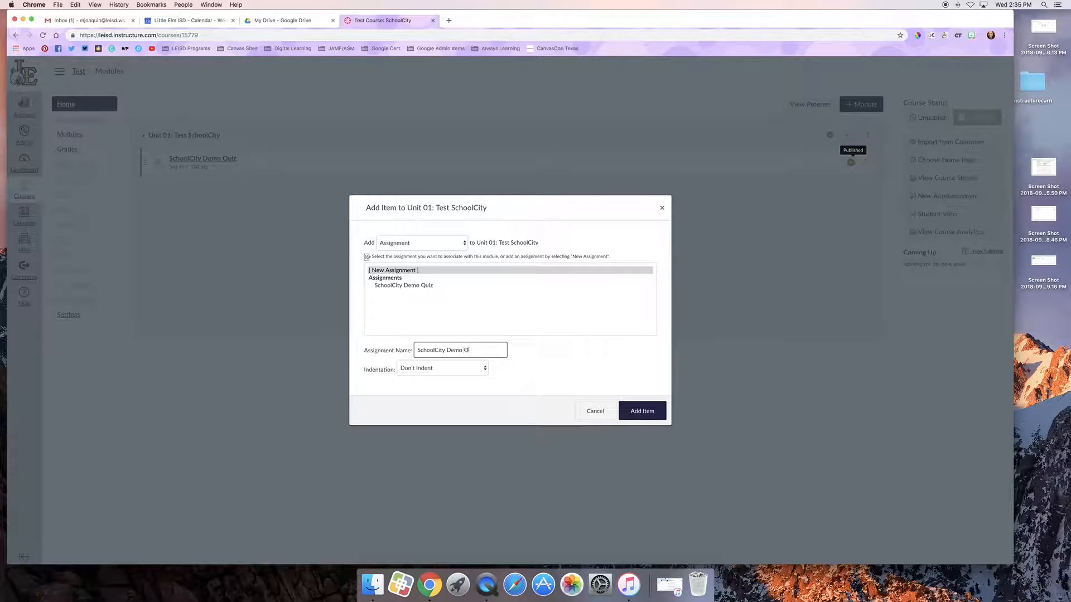
left_click(660, 414)
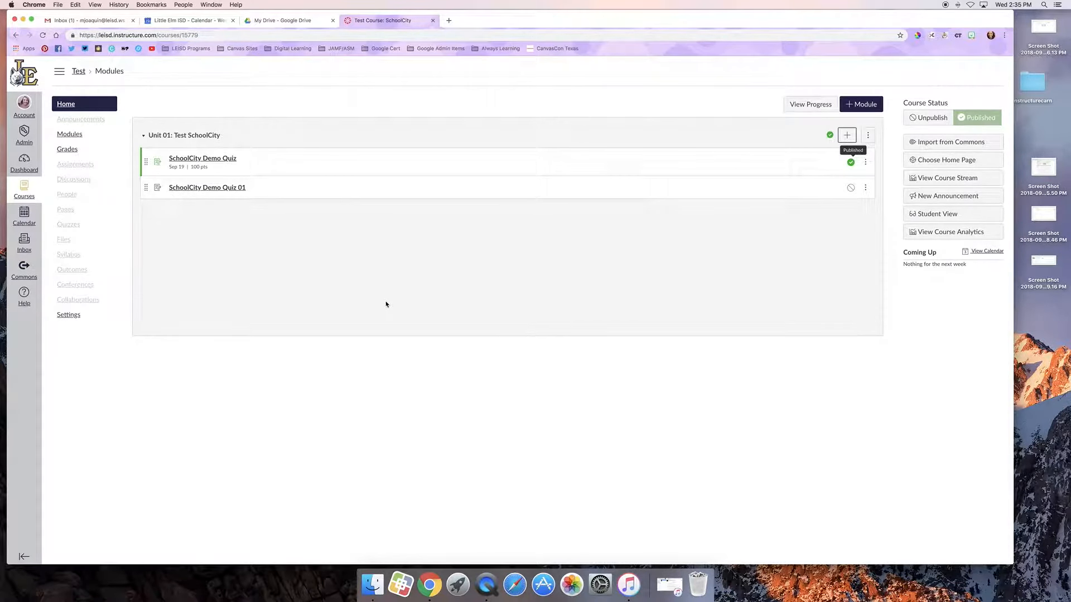
Step: Open SchoolCity Demo Quiz 01 for editing and enter "Instructions." as its description
left_click(214, 192)
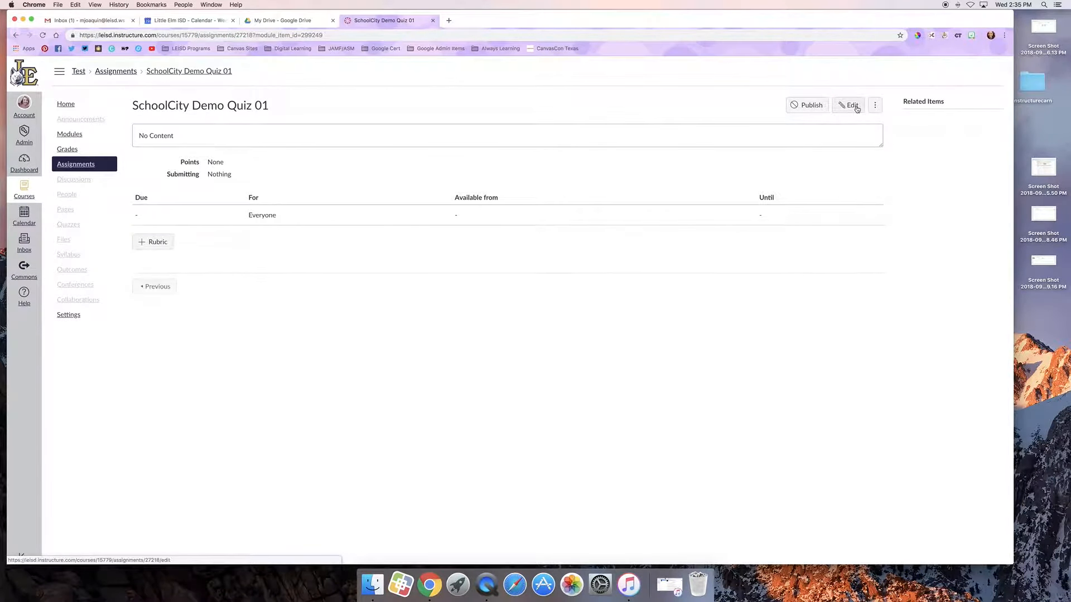
left_click(850, 106)
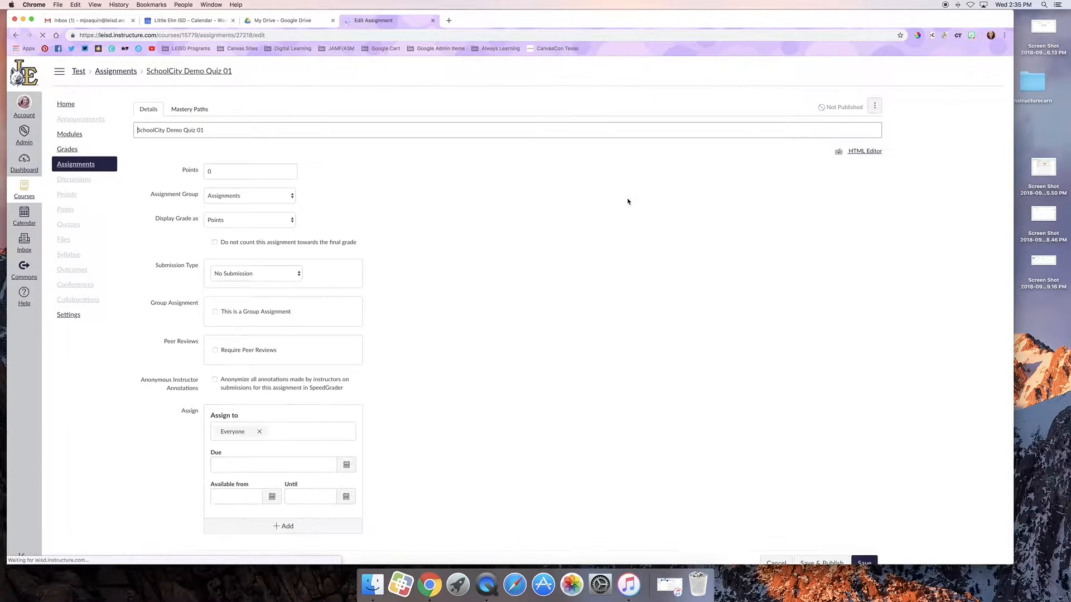
left_click(588, 240)
type("Instructions.")
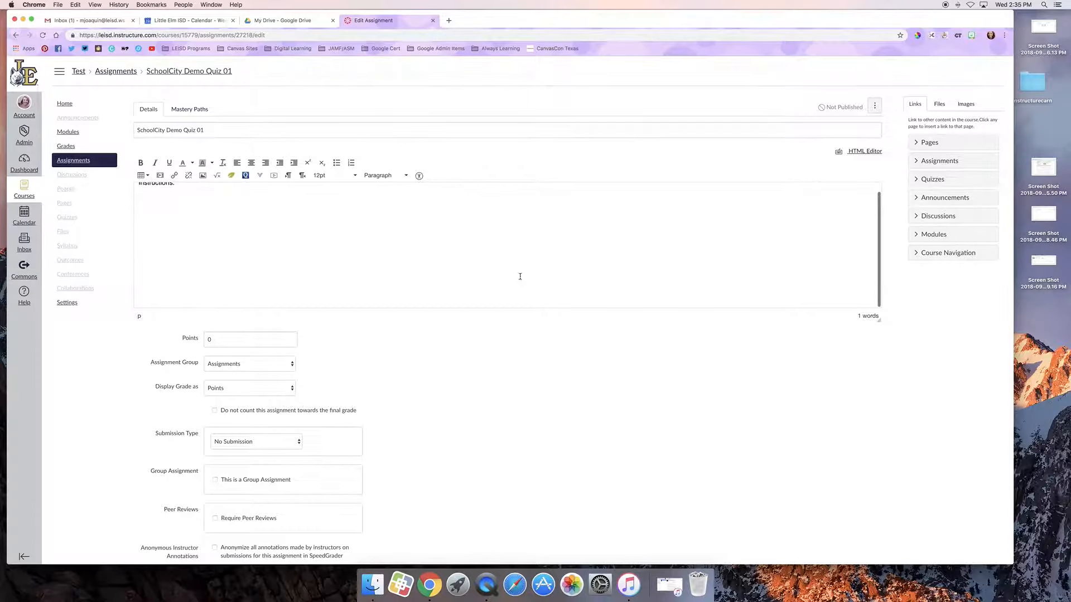
Step: Set the assignment's points to 100 and display the grade as a percentage
scroll(209, 303, "down", 2)
left_click(209, 303)
type("1")
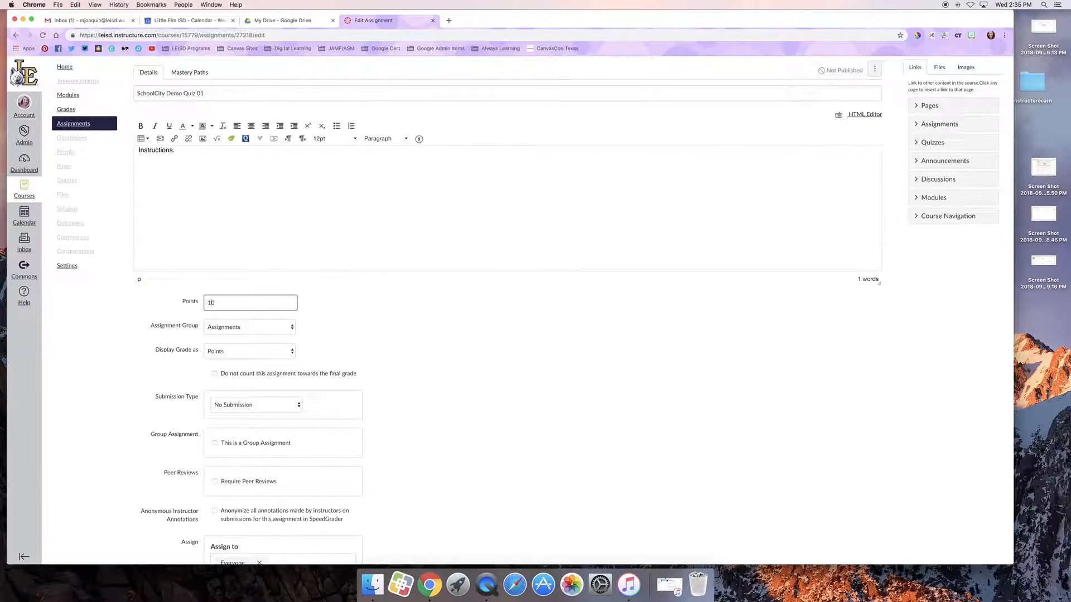
type("0")
scroll(247, 322, "down", 4)
left_click(226, 228)
left_click(223, 212)
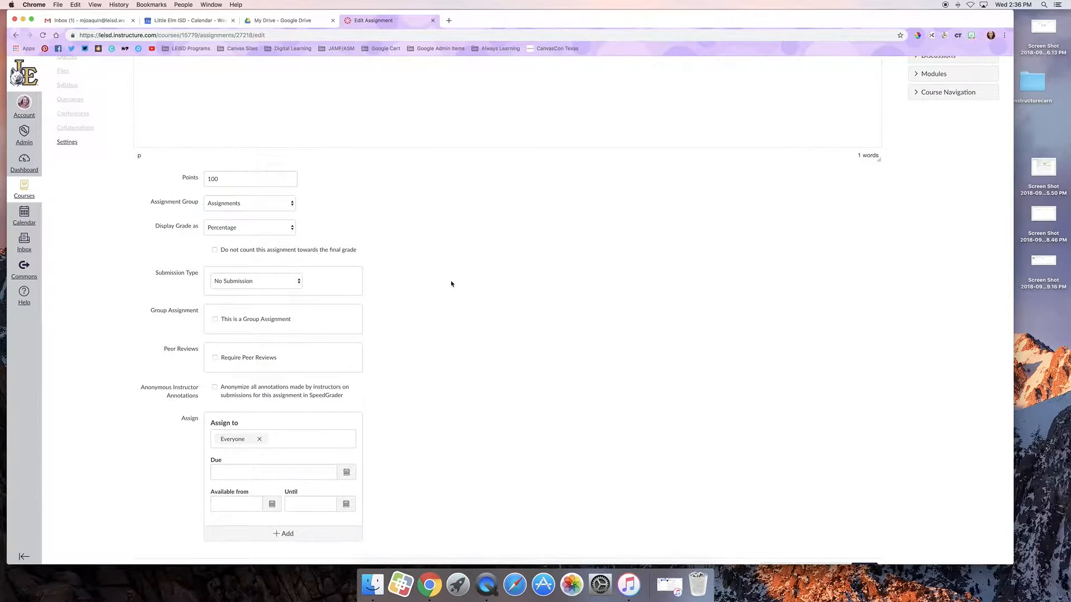
Step: Set the submission type to External Tool and select SchoolCity as the tool
scroll(441, 268, "down", 2)
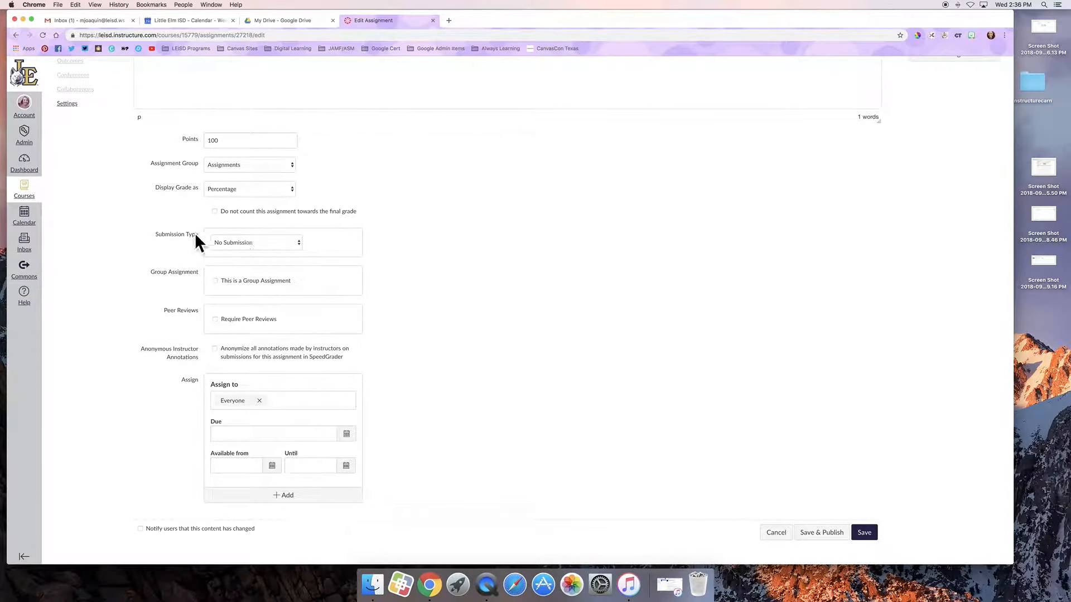
left_click(220, 244)
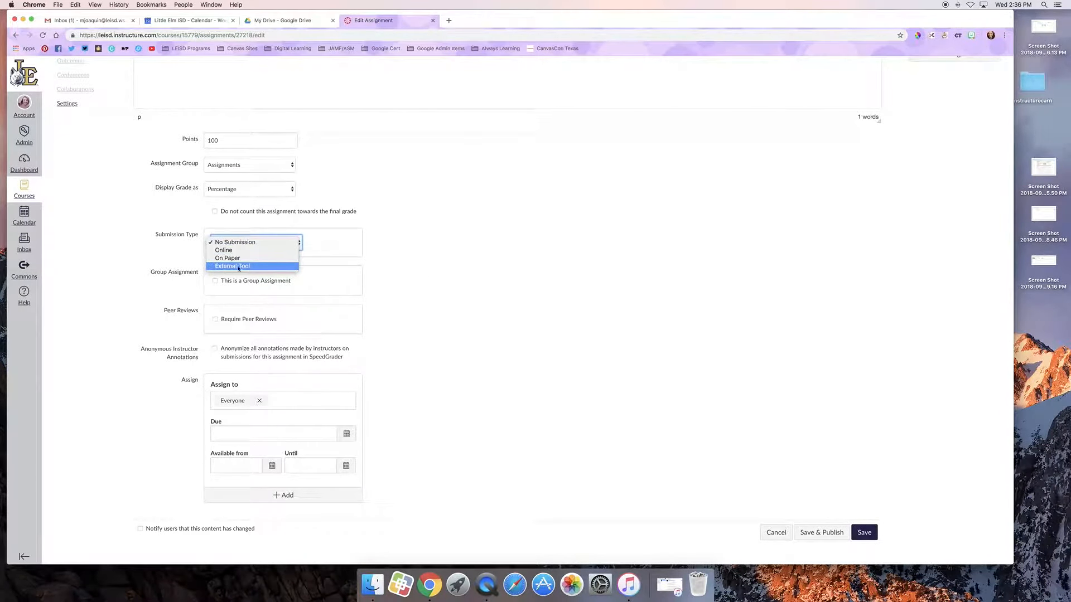
left_click(233, 266)
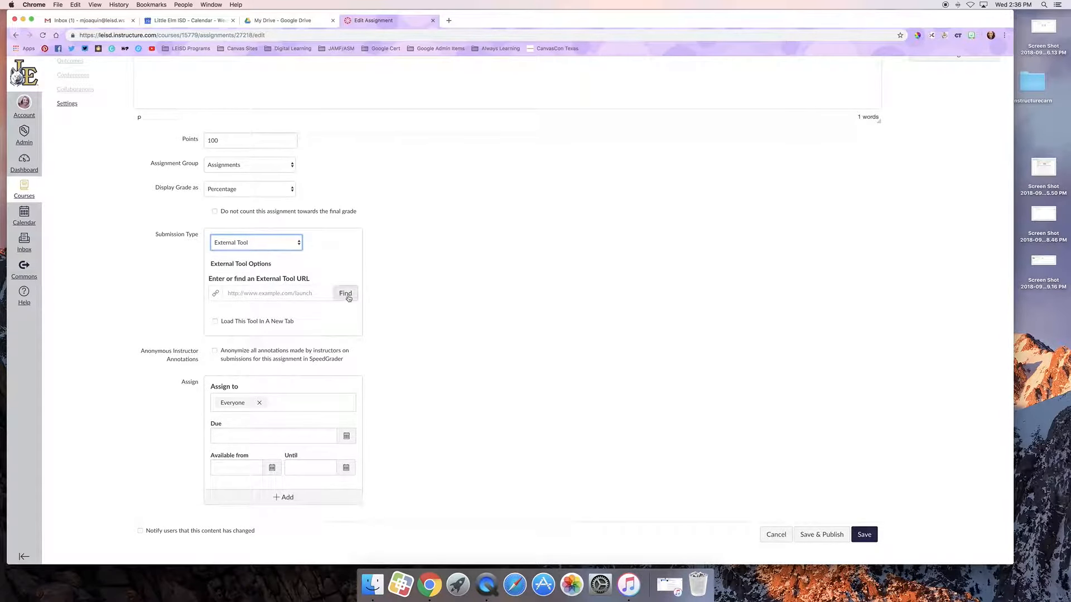
left_click(346, 294)
scroll(491, 319, "down", 5)
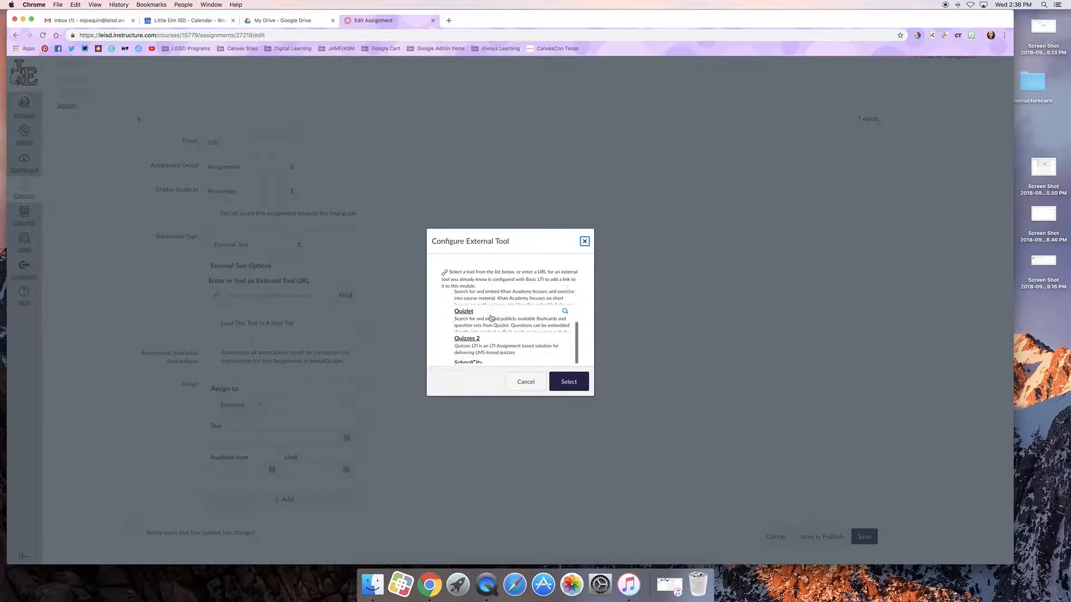
left_click(465, 312)
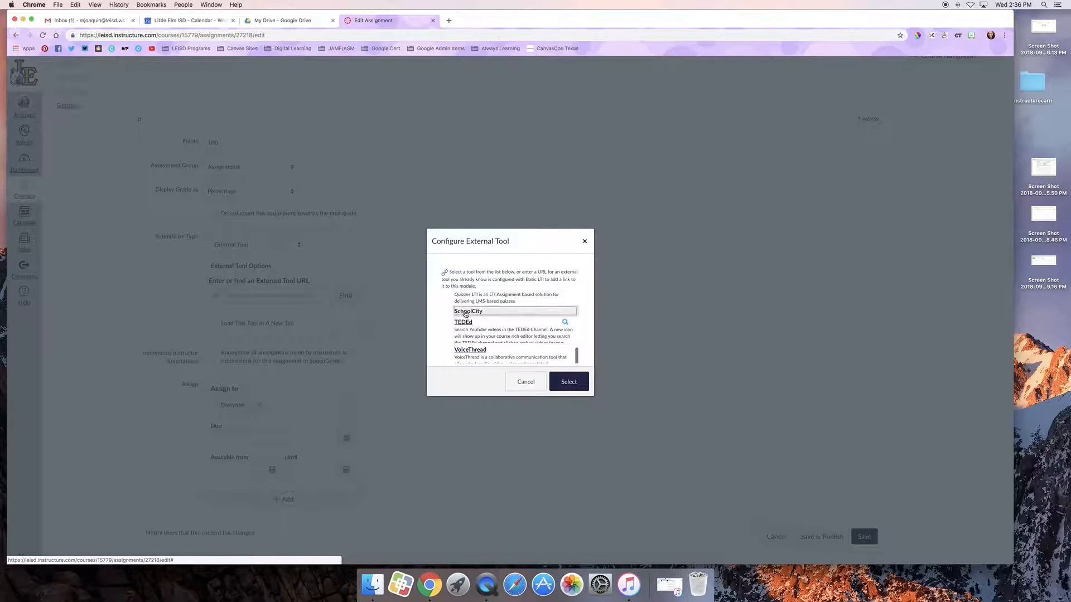
left_click(564, 378)
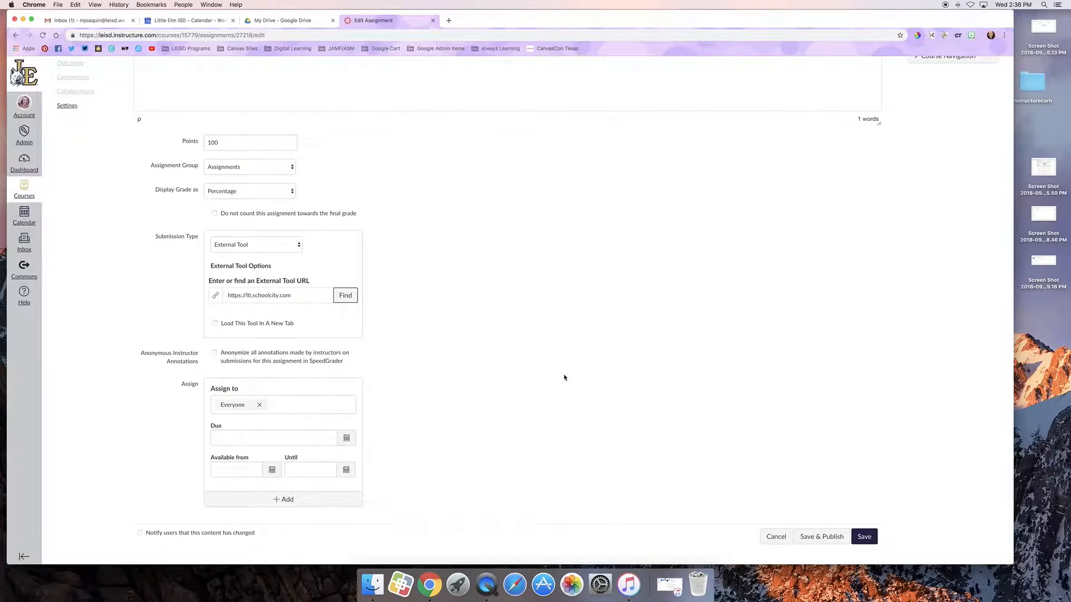
Step: Set the due date to Sep 20 11:59pm and availability from Sep 19 12am until Sep 20 11:59pm, saving and publishing the assignment
left_click(340, 439)
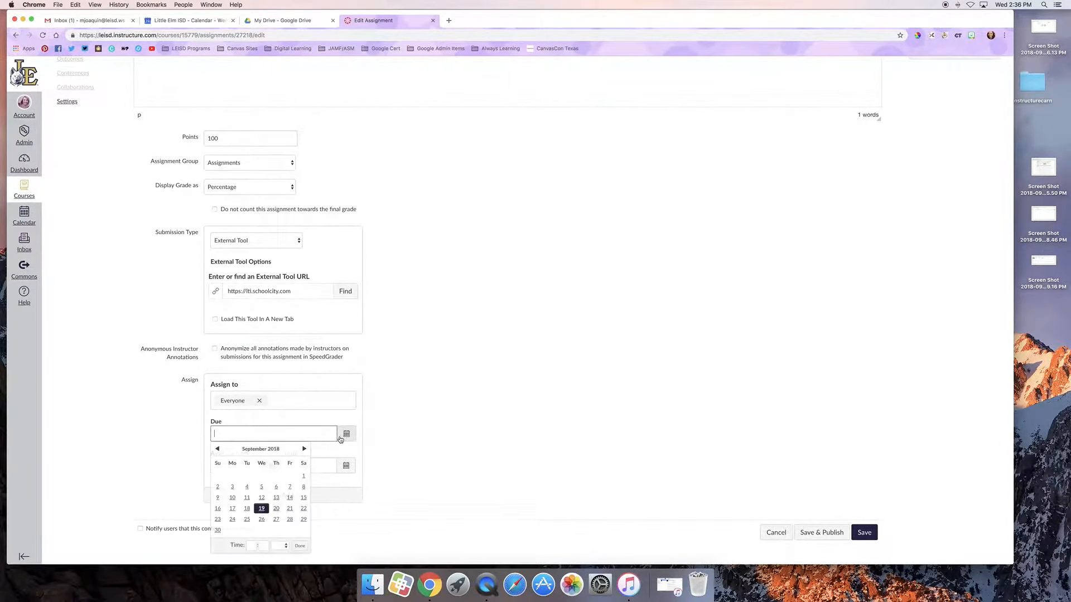
left_click(276, 509)
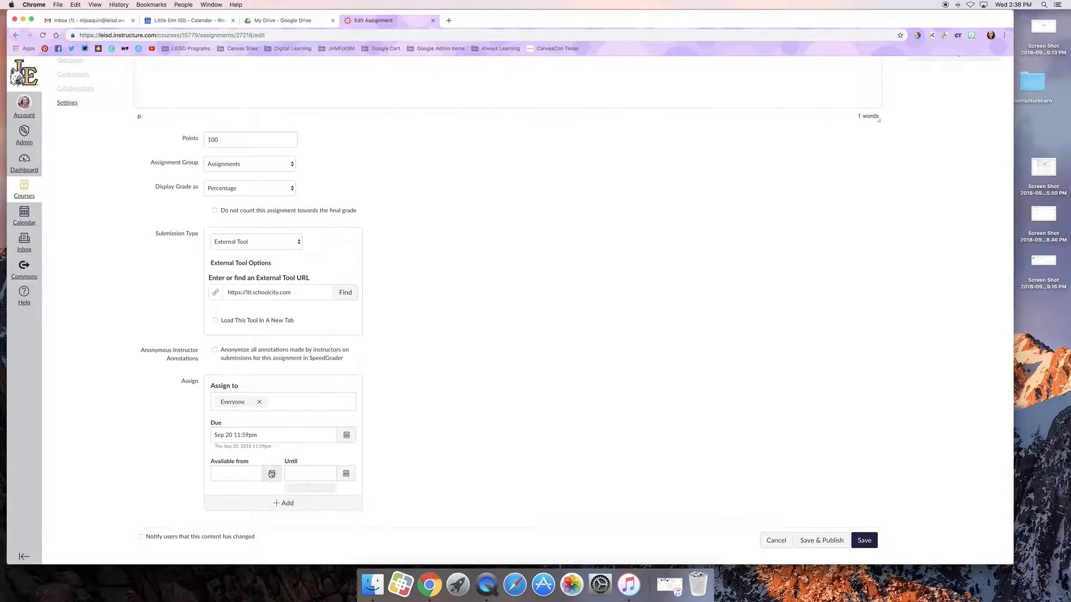
left_click(275, 473)
left_click(261, 421)
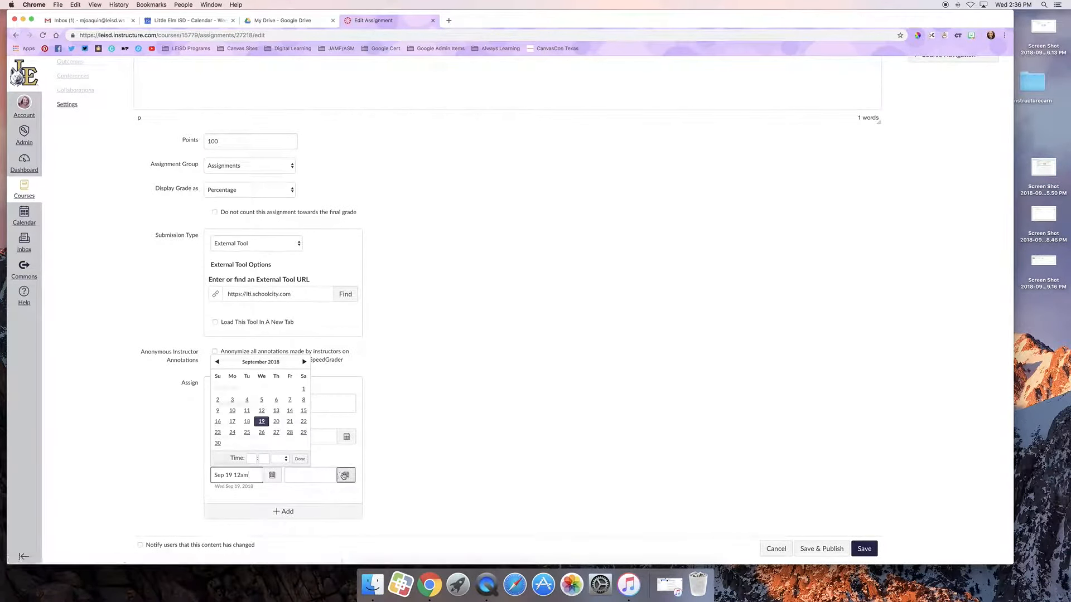
left_click(346, 475)
left_click(349, 425)
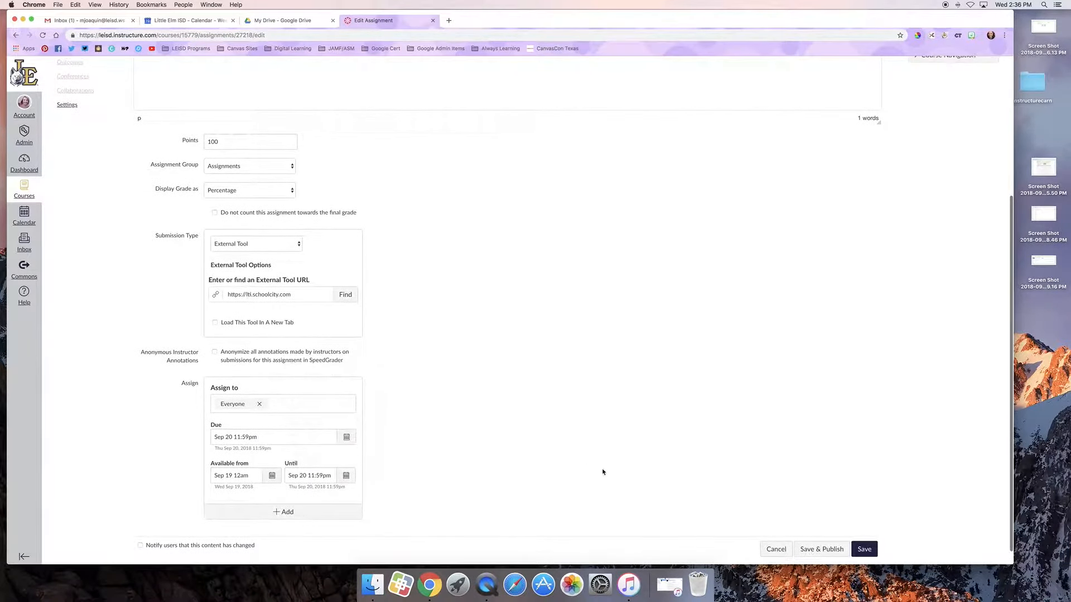
left_click(829, 550)
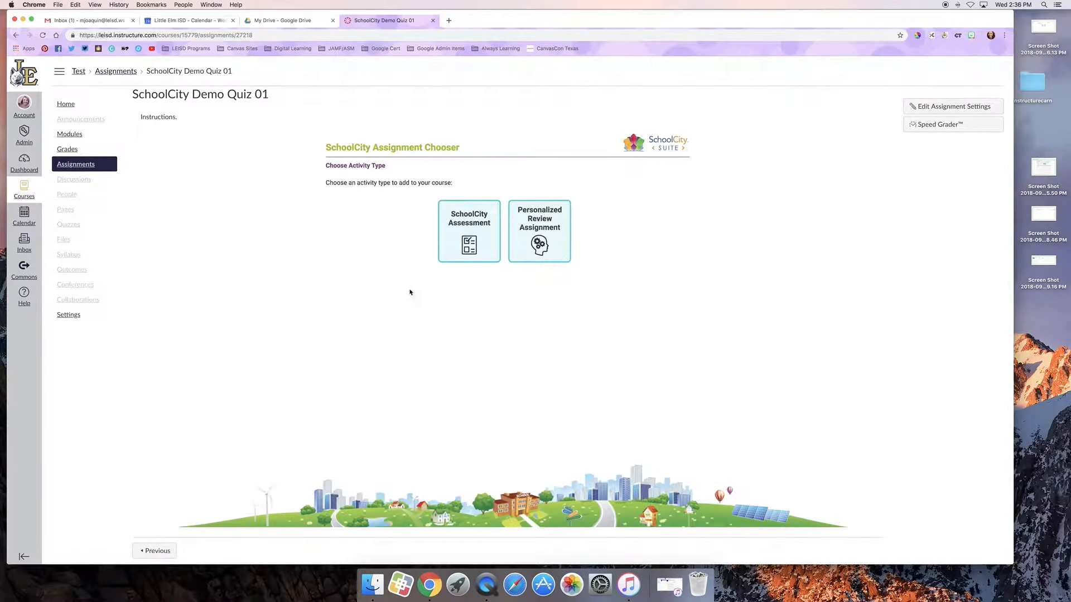
Step: Link the existing district assessment SchoolCity Demo Quiz 01 to the assignment and return to the course home page
left_click(466, 224)
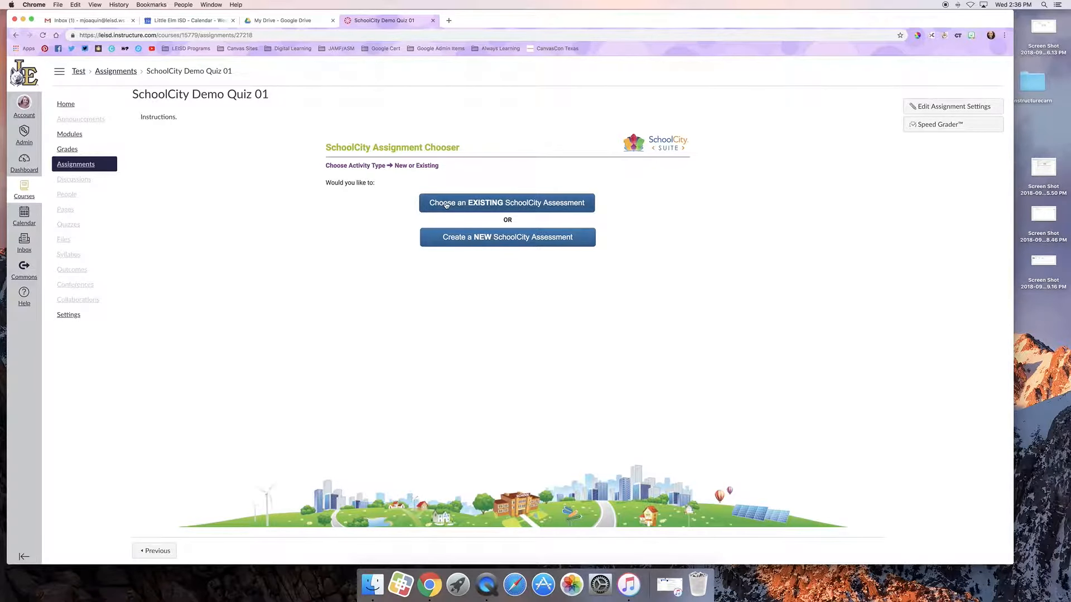
left_click(450, 205)
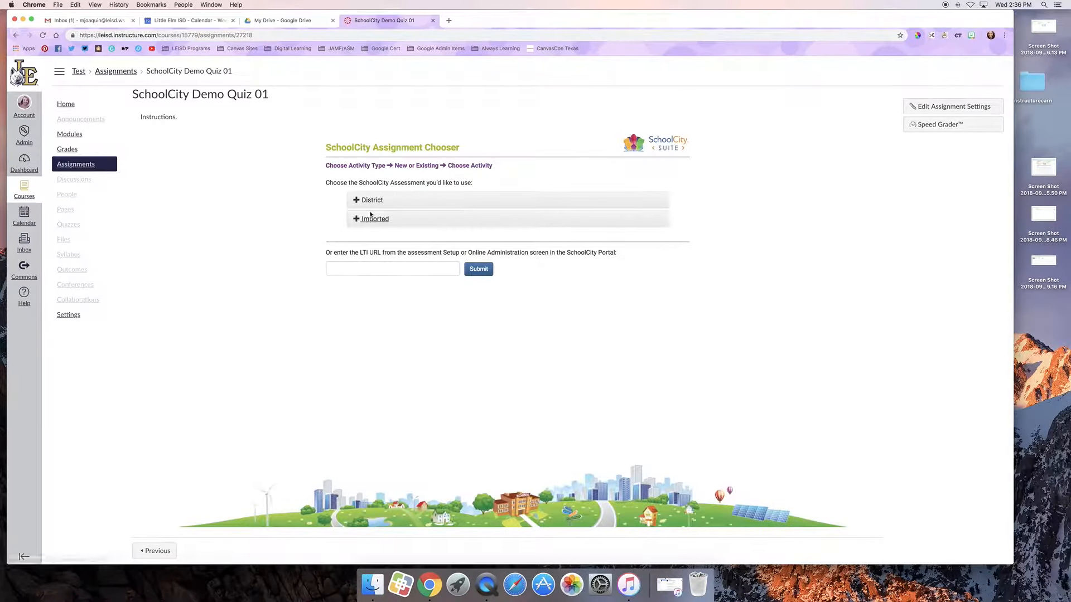
left_click(377, 201)
left_click(363, 221)
type("School")
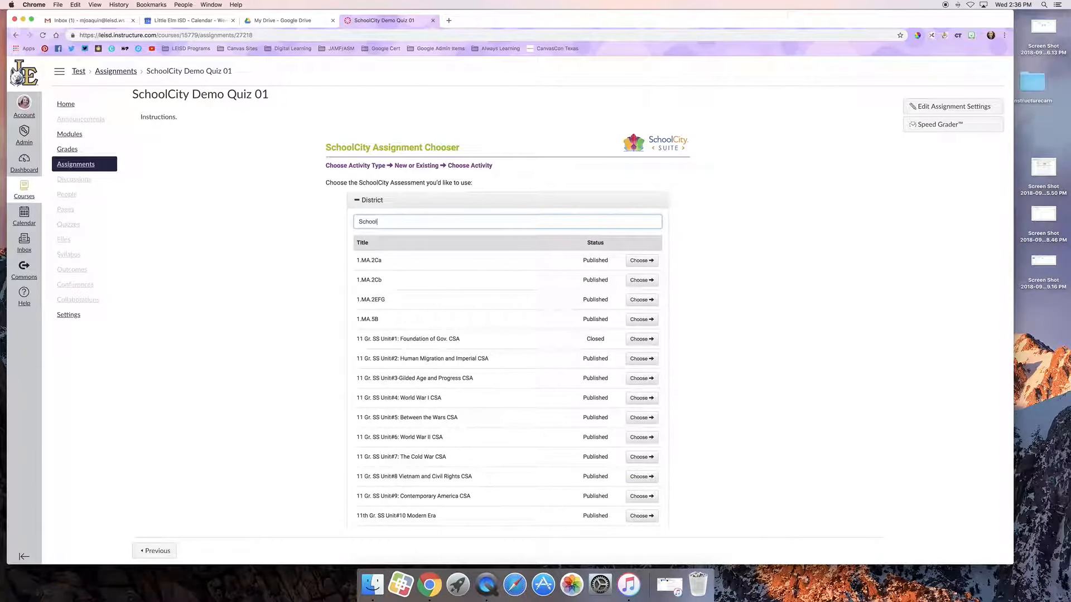
left_click(637, 261)
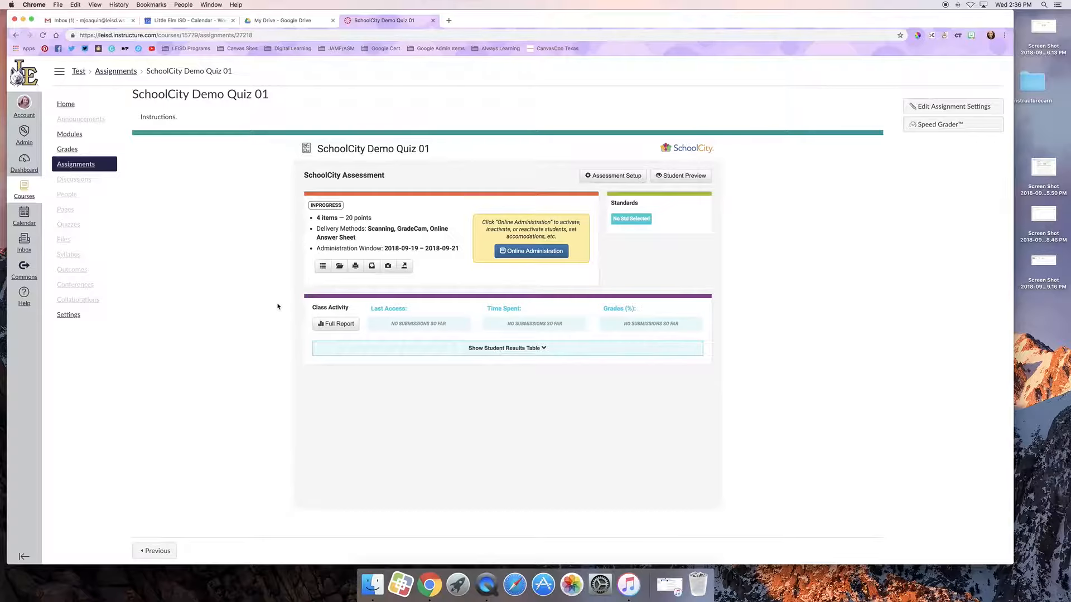
left_click(66, 106)
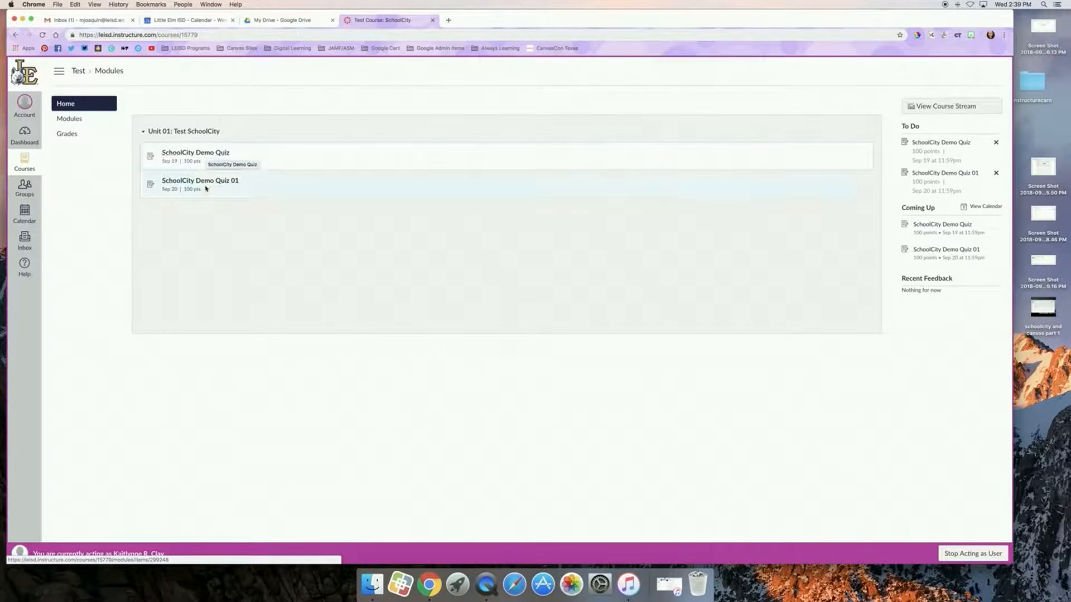
Step: As the student, submit SchoolCity Demo Quiz for scoring with answer A for item 1 and check the course grades
left_click(197, 155)
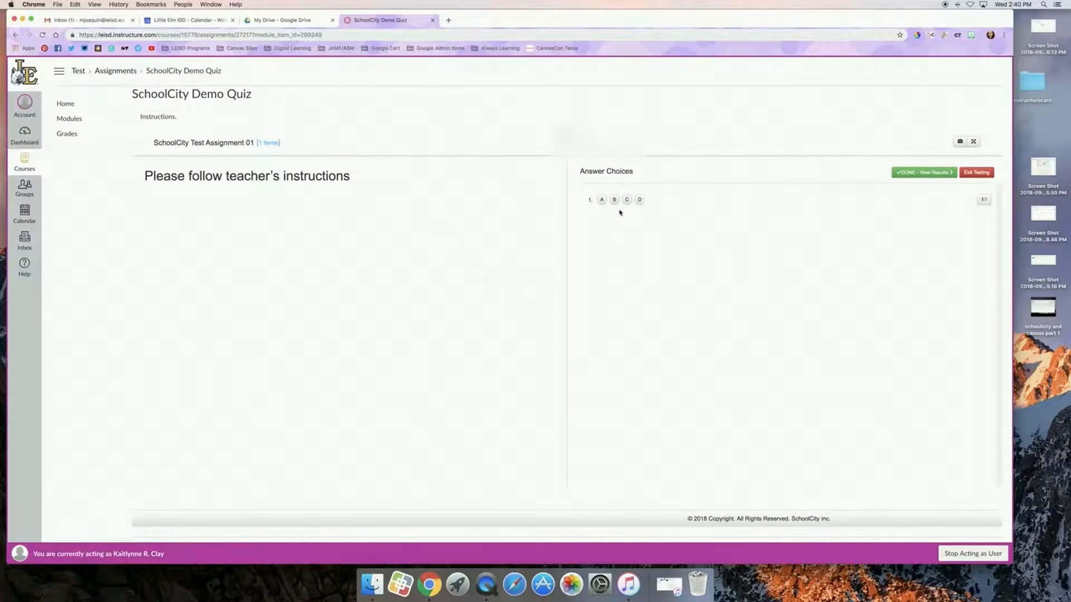
left_click(602, 199)
left_click(921, 173)
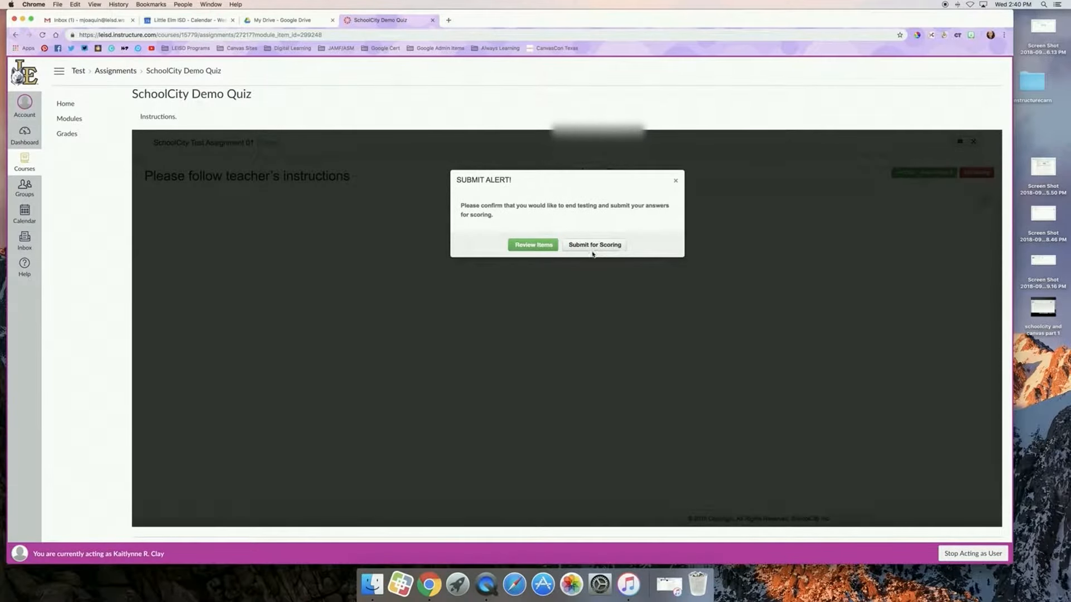
left_click(593, 247)
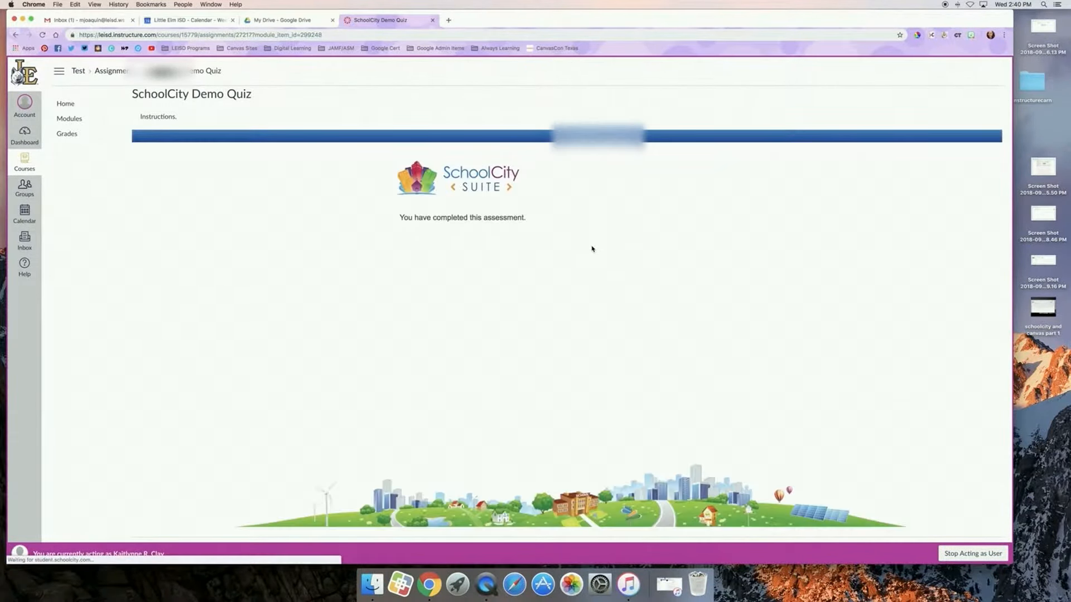
left_click(68, 135)
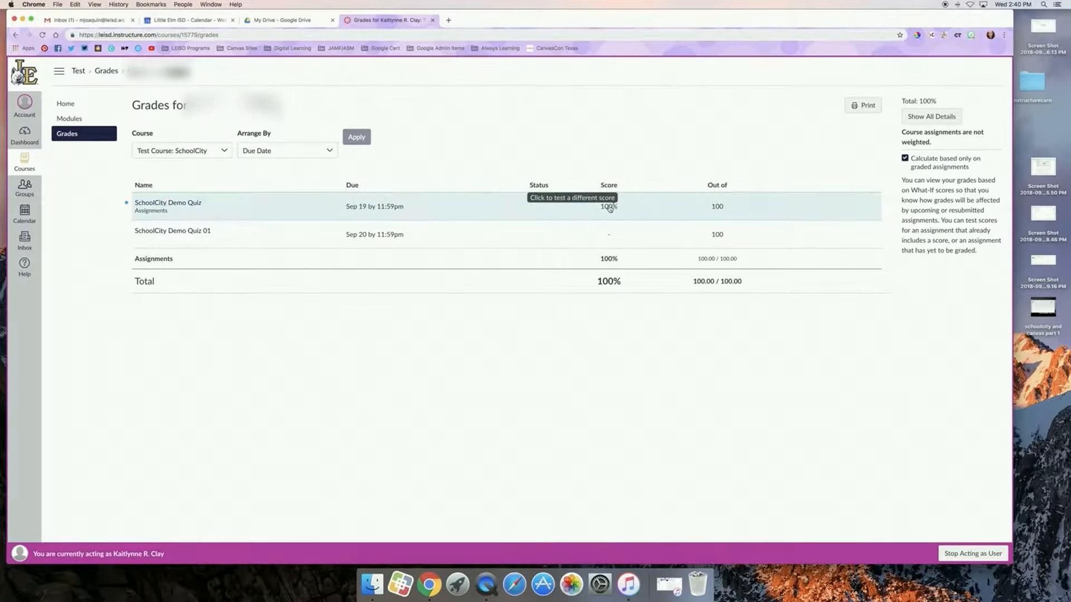
Step: Open SchoolCity Demo Quiz 01 and answer its items with C, 3.56, D and "Constructed response example."
left_click(66, 103)
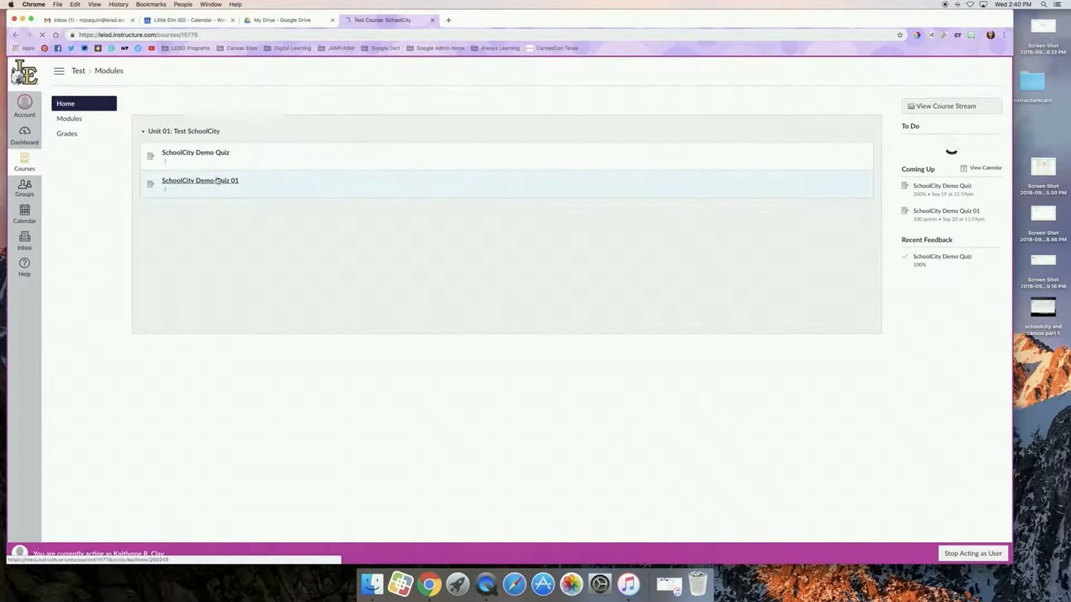
left_click(210, 184)
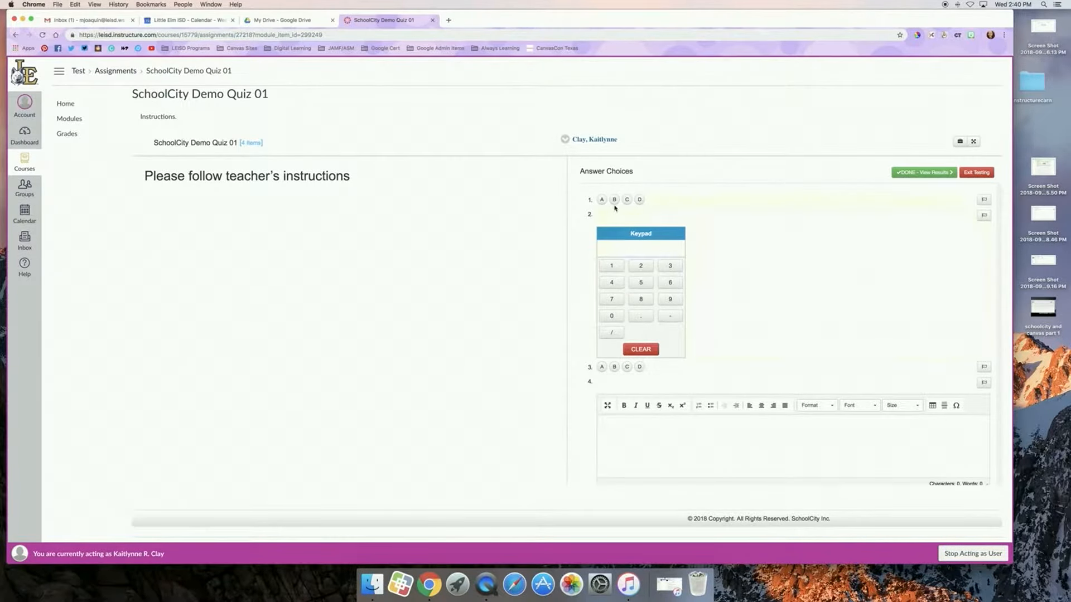
left_click(627, 200)
left_click(670, 266)
left_click(641, 315)
left_click(640, 282)
left_click(675, 284)
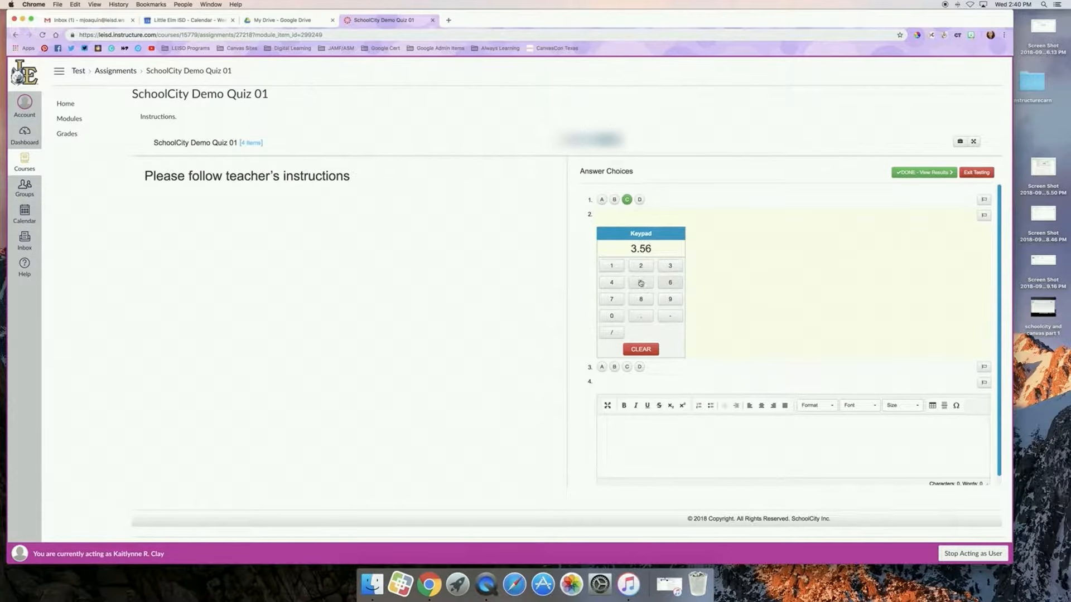
scroll(641, 283, "down", 1)
left_click(639, 356)
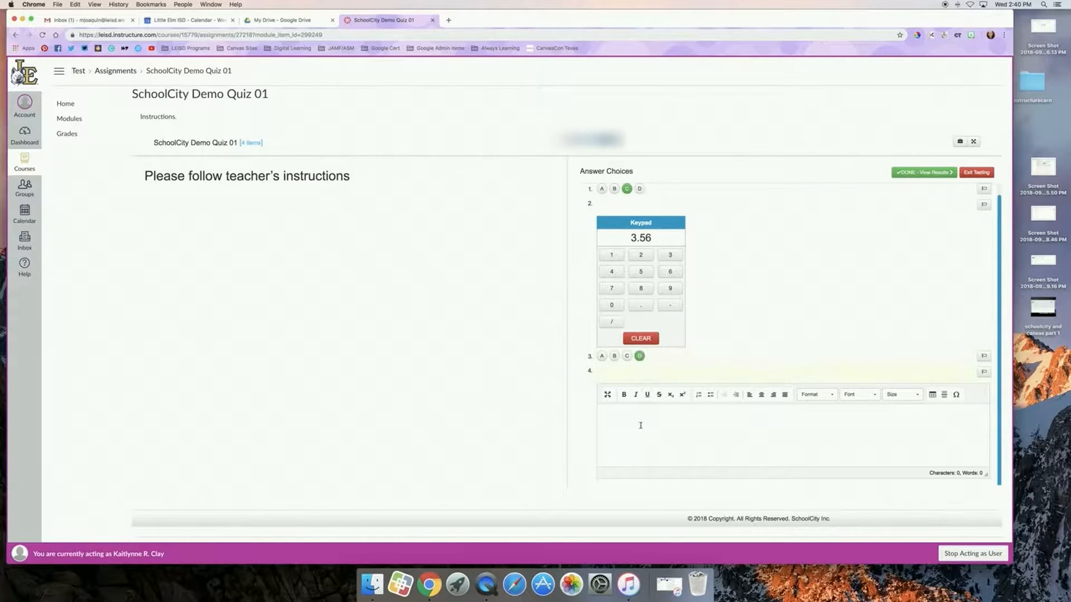
type("Constructed response example")
Step: Submit SchoolCity Demo Quiz 01 for scoring and check the student's course grades
scroll(696, 266, "up", 1)
left_click(919, 173)
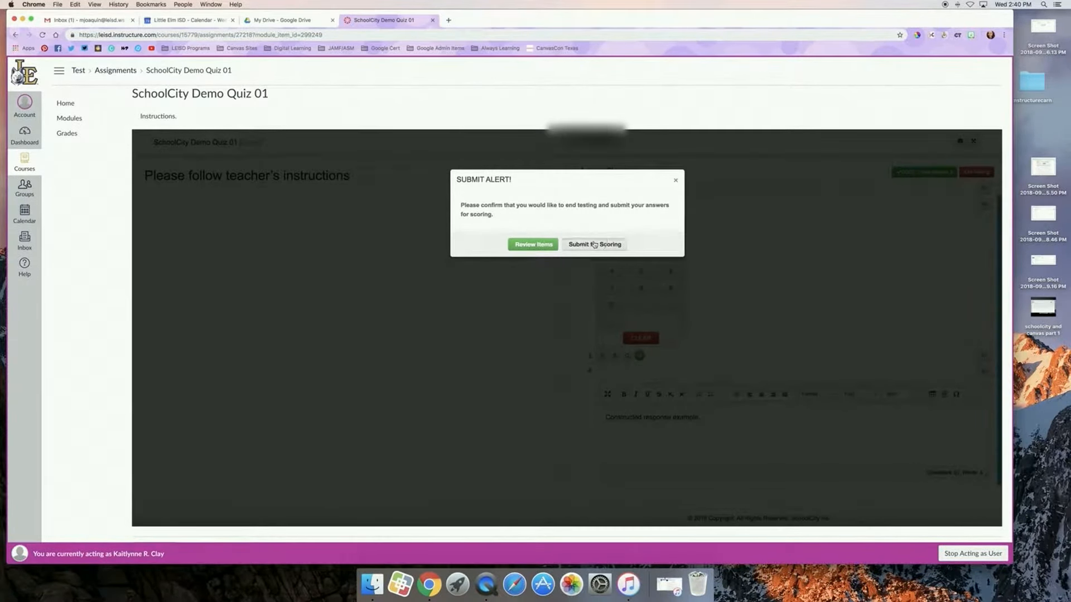
left_click(595, 242)
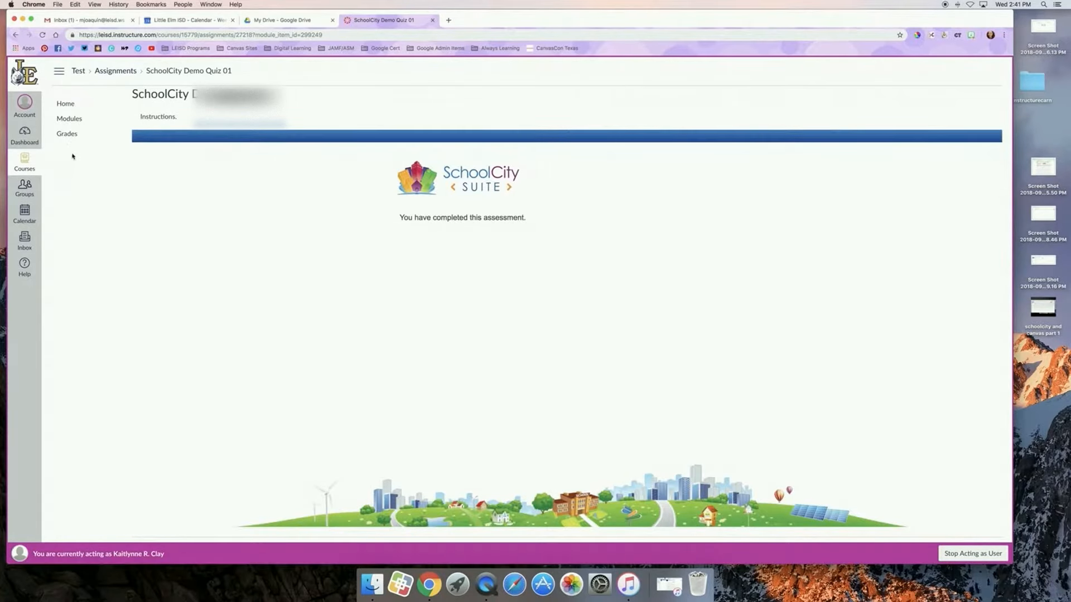
left_click(66, 133)
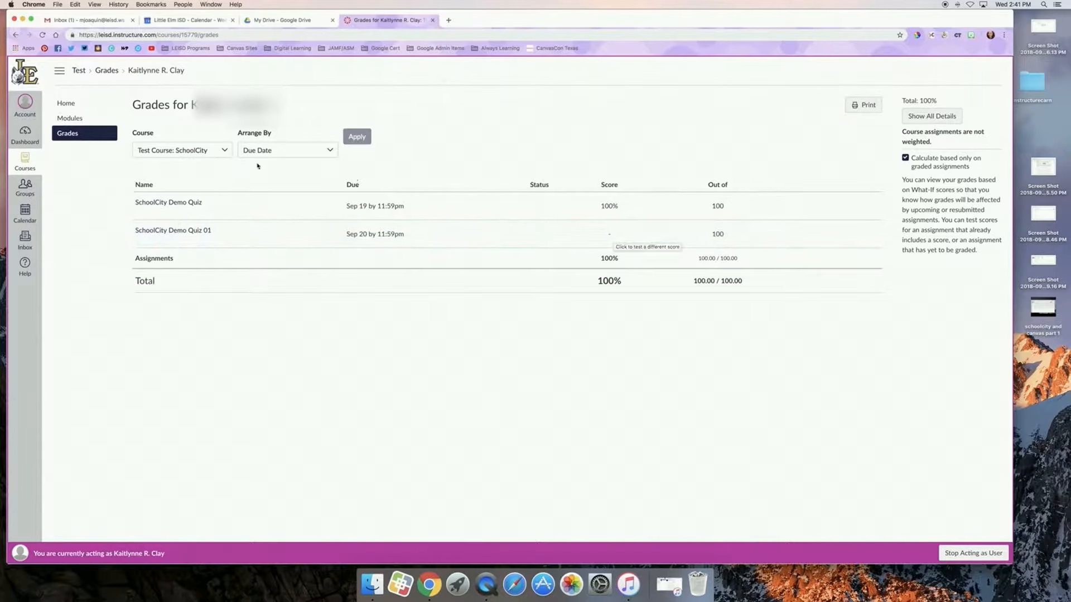
Step: Stop acting as the student and open SchoolCity Demo Quiz 01 from the module as the teacher
left_click(74, 106)
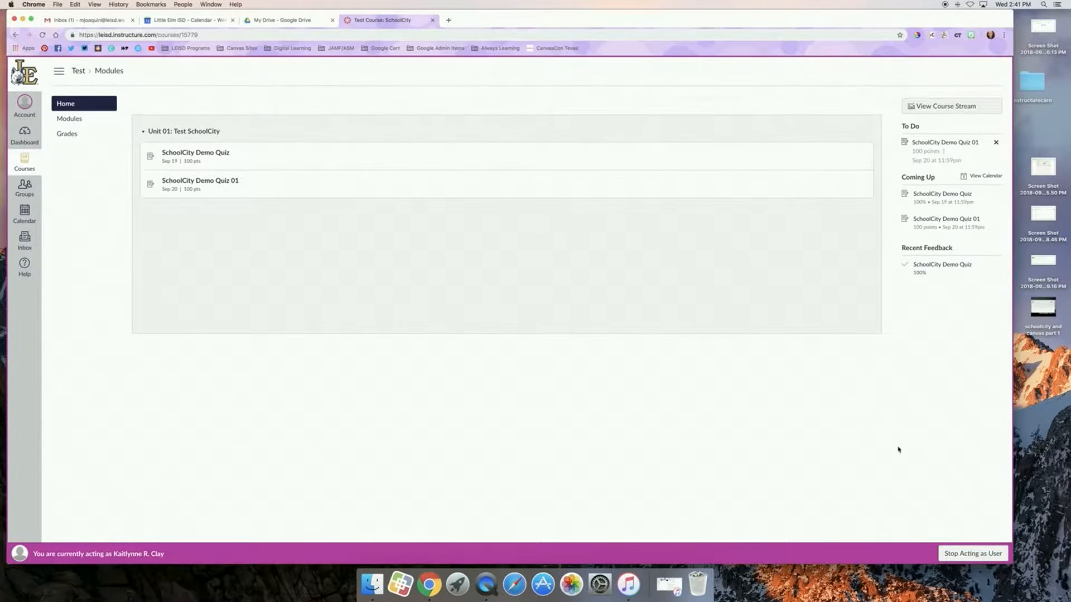
left_click(973, 553)
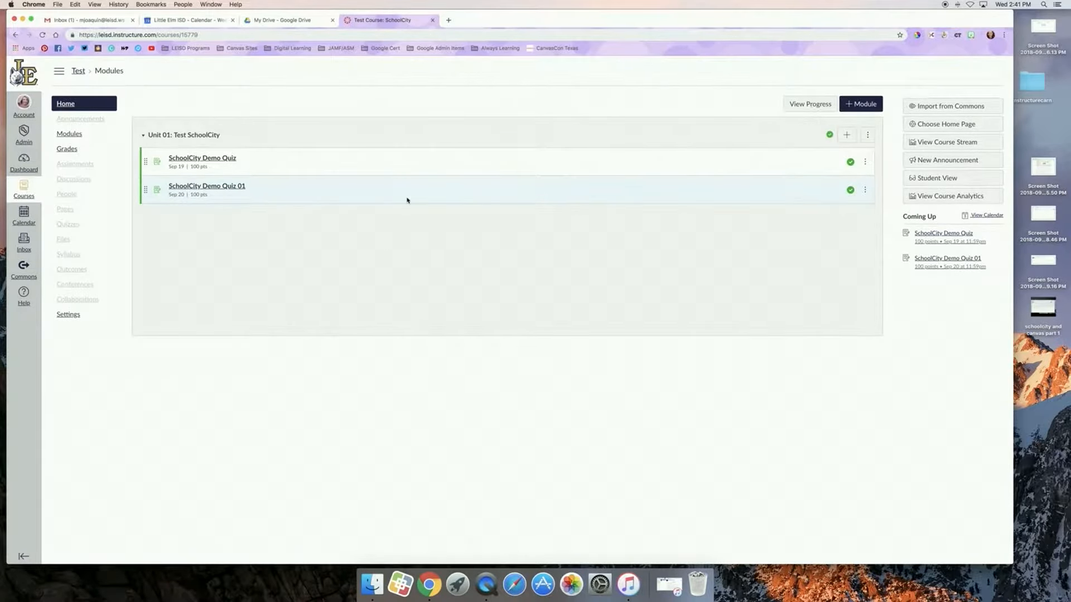
left_click(43, 36)
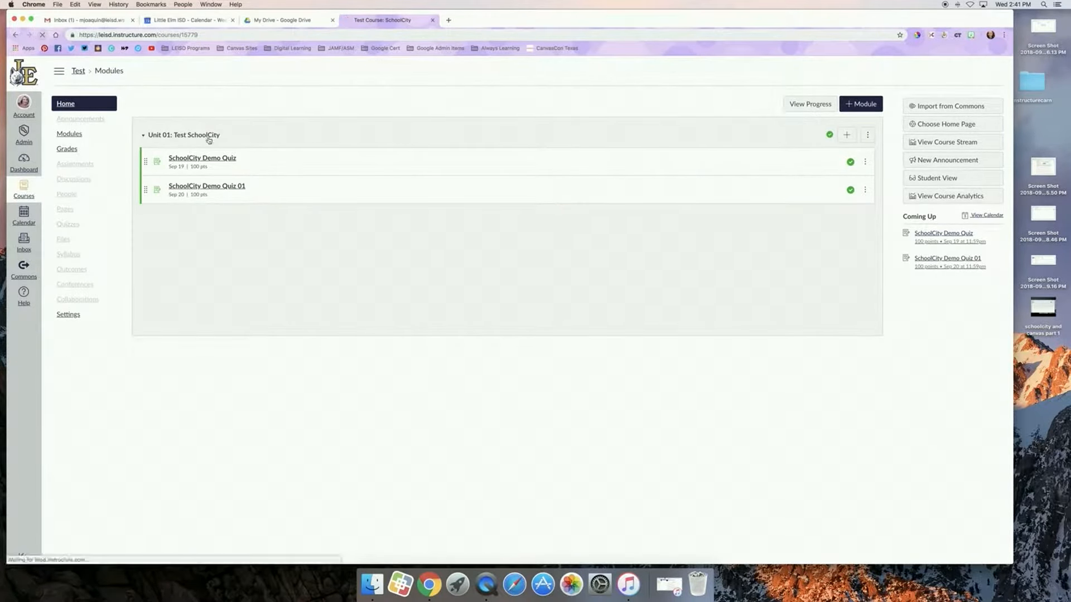
left_click(211, 190)
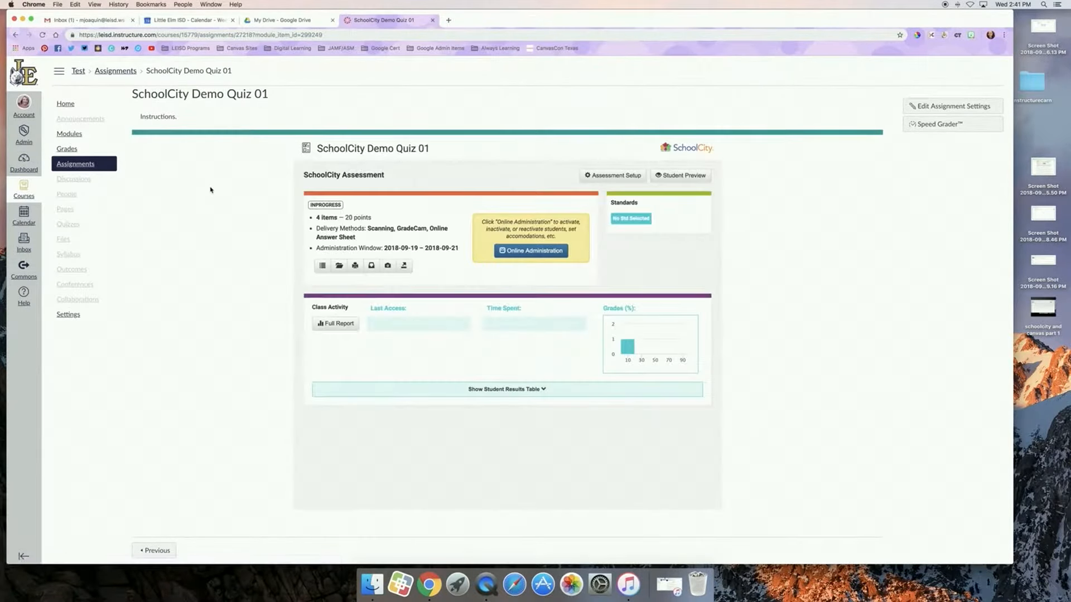
Step: Open constructed-response scoring for the quiz and load the student responses for Lakeside Middle School and the student's teacher
left_click(372, 267)
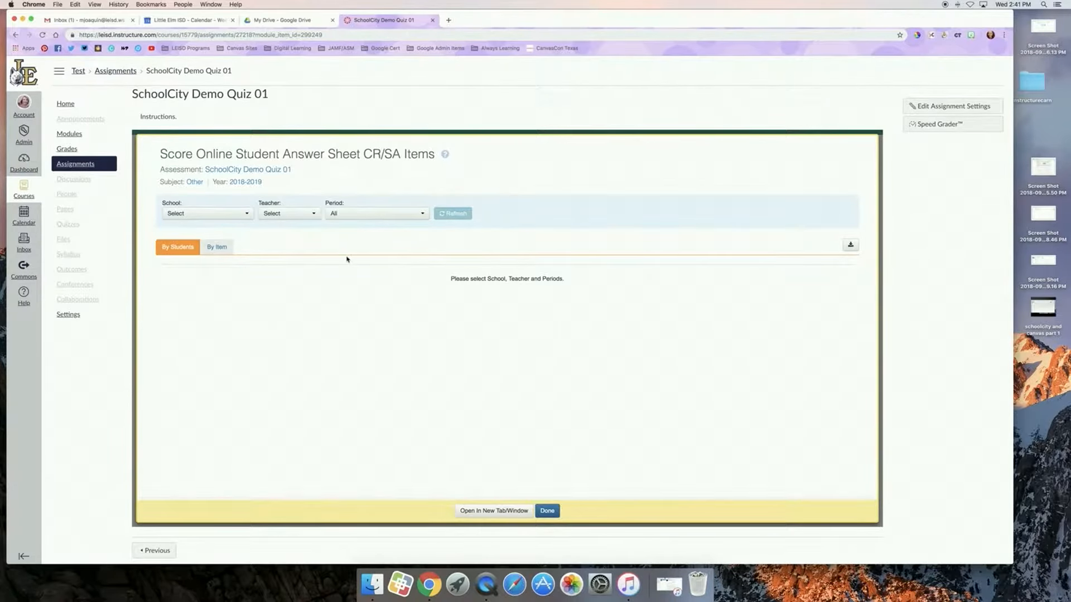
left_click(239, 213)
left_click(240, 255)
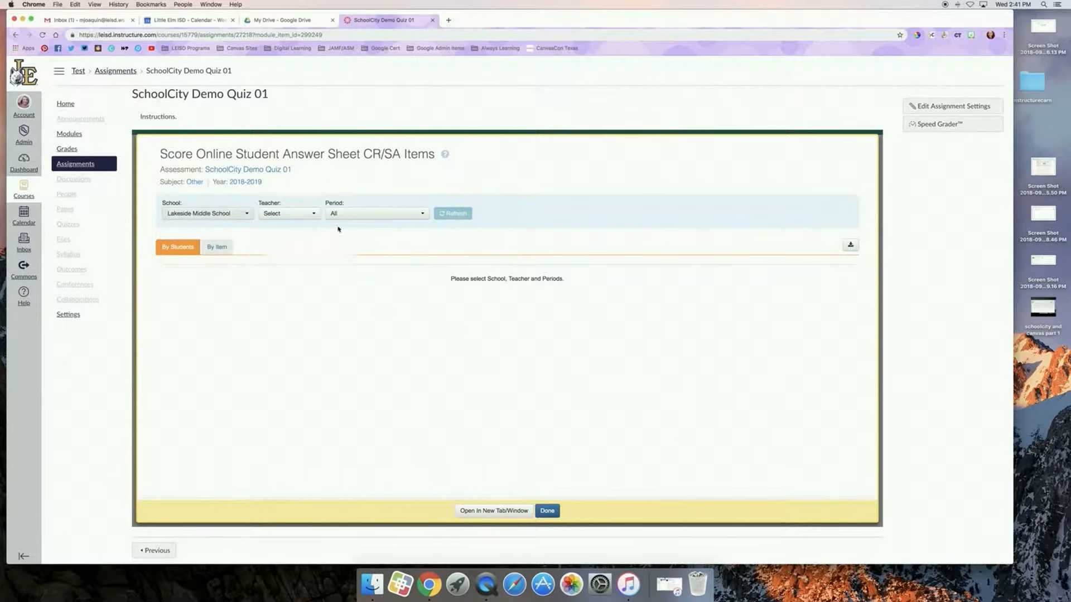
left_click(301, 215)
type("m")
left_click(286, 266)
left_click(452, 214)
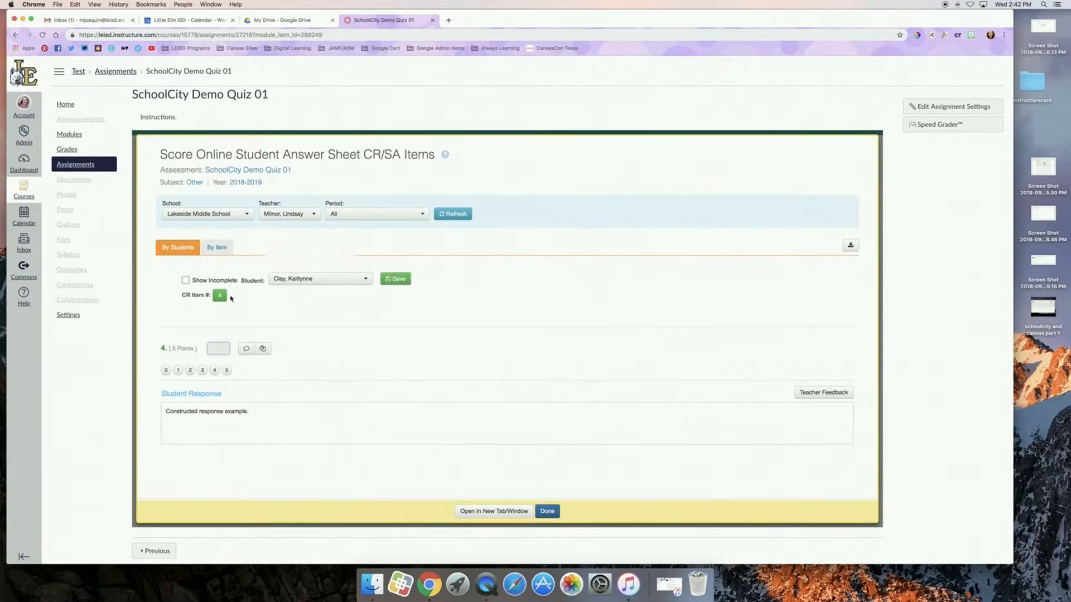
Step: Score the item 4 constructed response 5 points, open and save its teacher feedback, and finish scoring
scroll(275, 349, "down", 1)
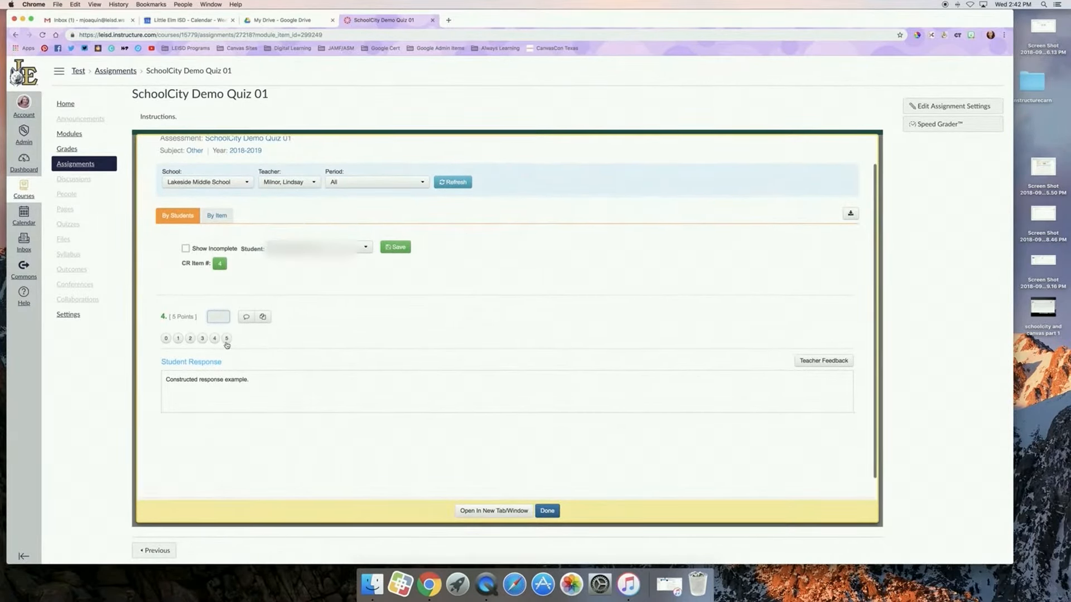
left_click(227, 338)
scroll(357, 384, "up", 1)
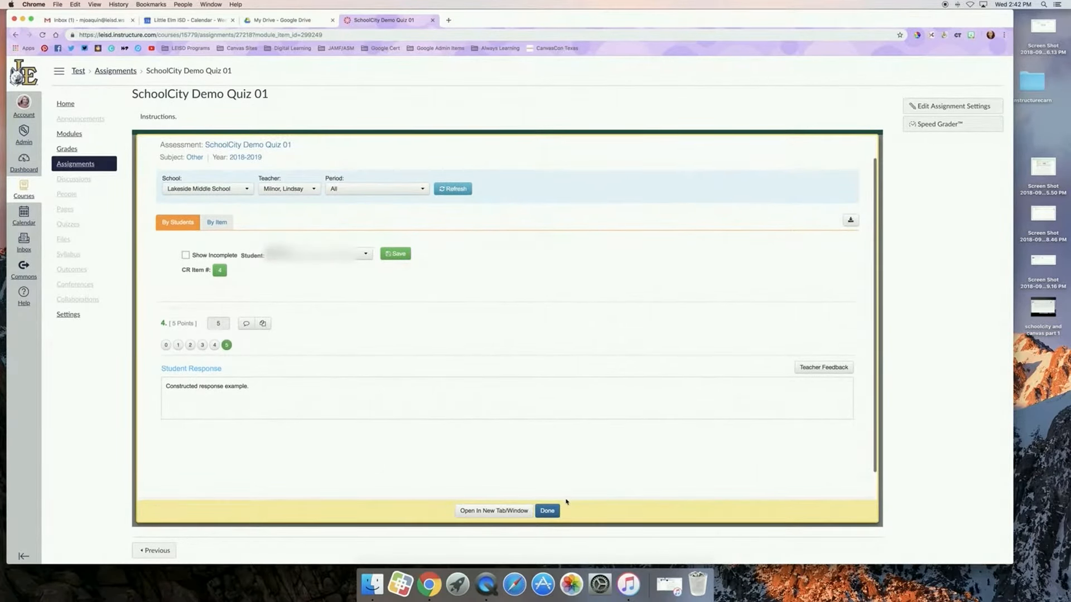
left_click(830, 368)
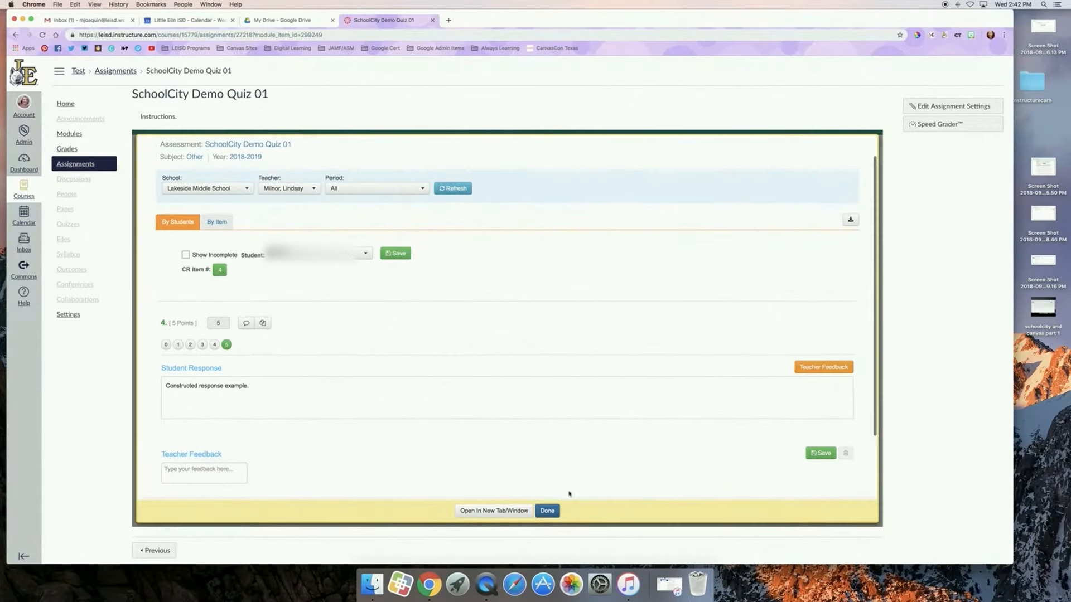
left_click(814, 453)
left_click(555, 511)
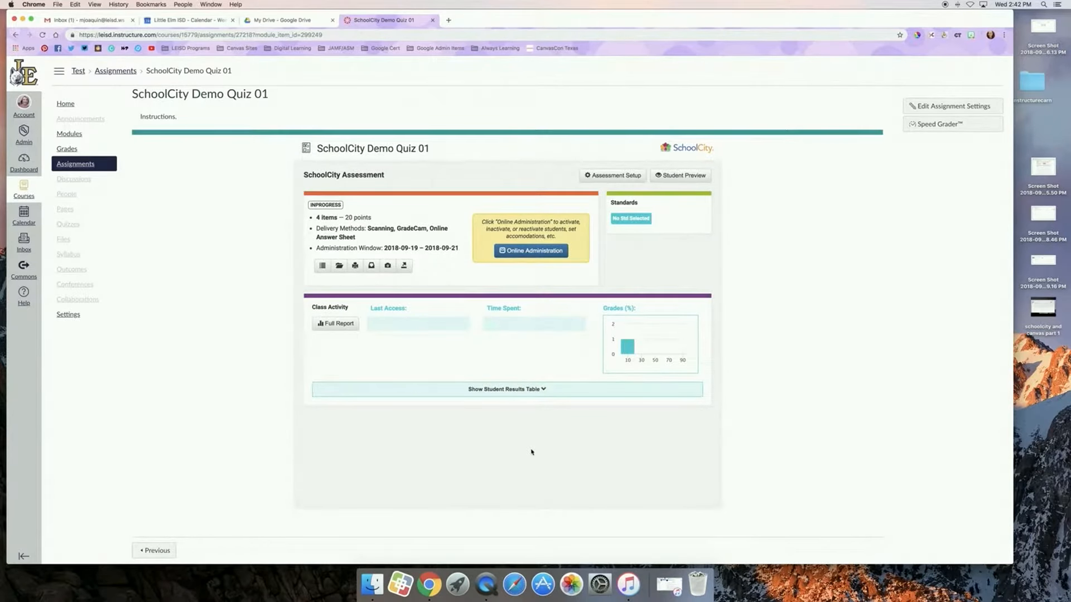
Step: Examine the quiz's student results table and full report, and check the scores in the course gradebook
left_click(519, 394)
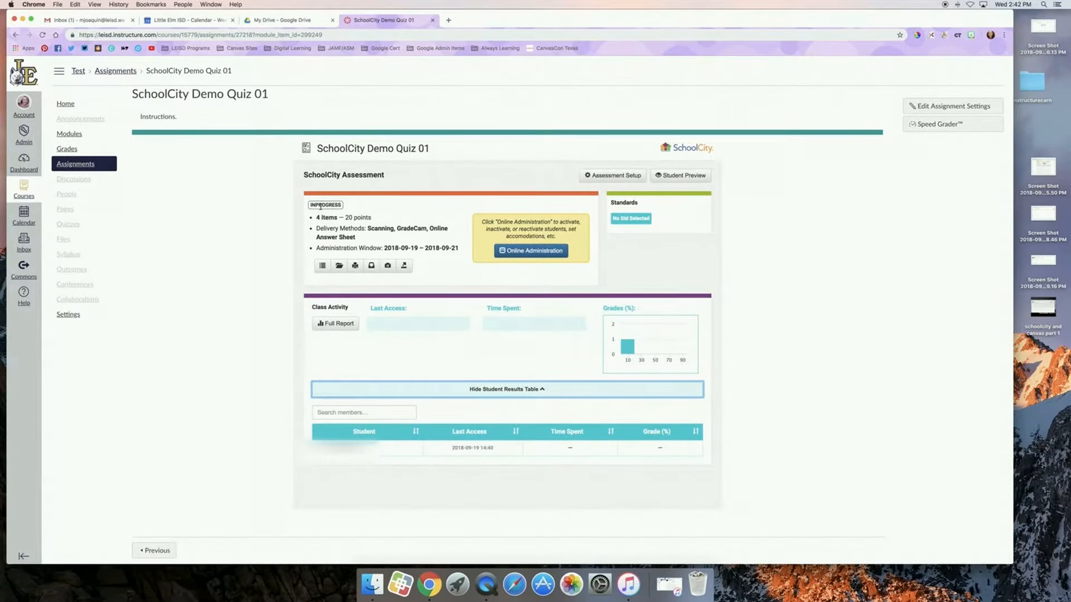
left_click(343, 324)
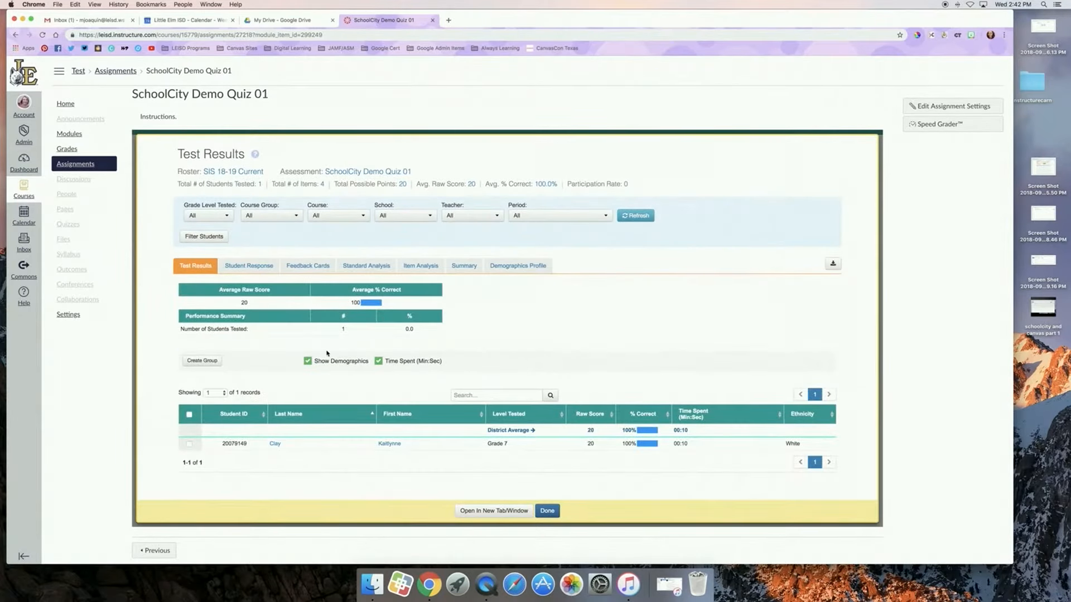
scroll(327, 353, "down", 1)
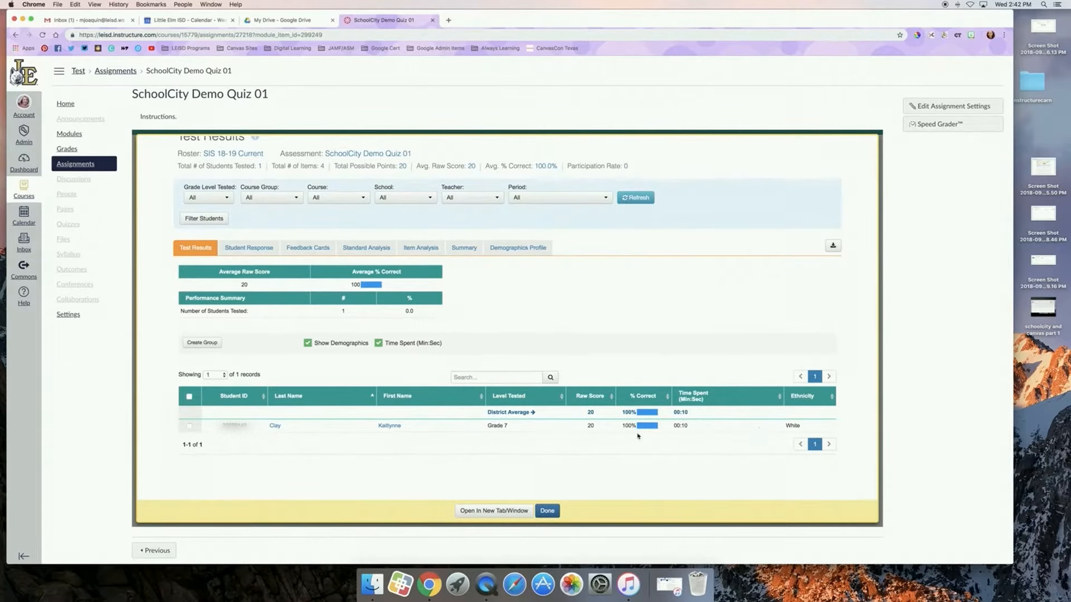
left_click(546, 511)
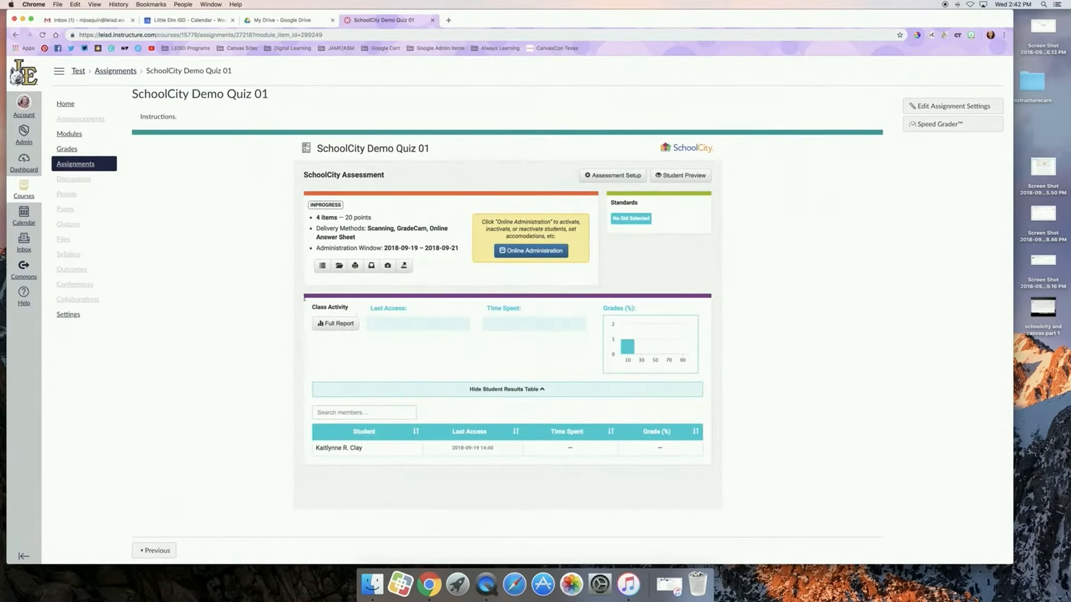
left_click(67, 149)
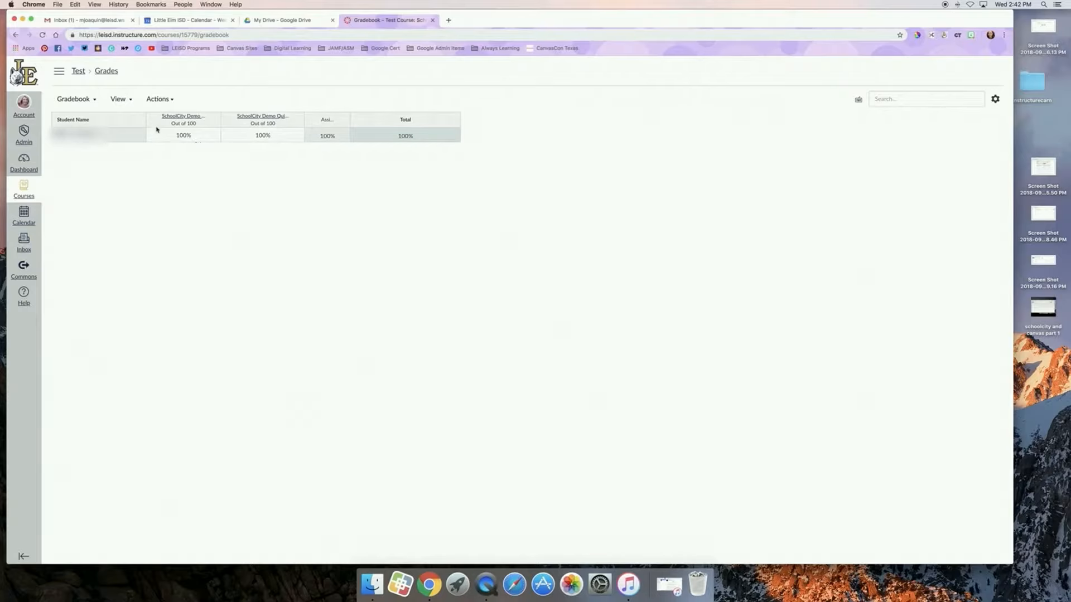
left_click(78, 71)
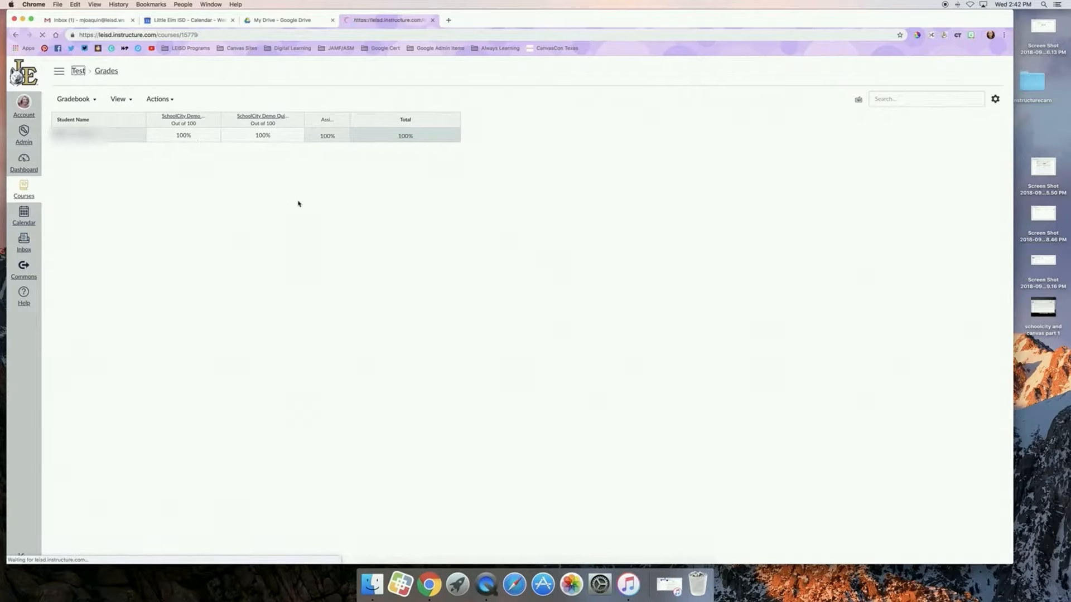